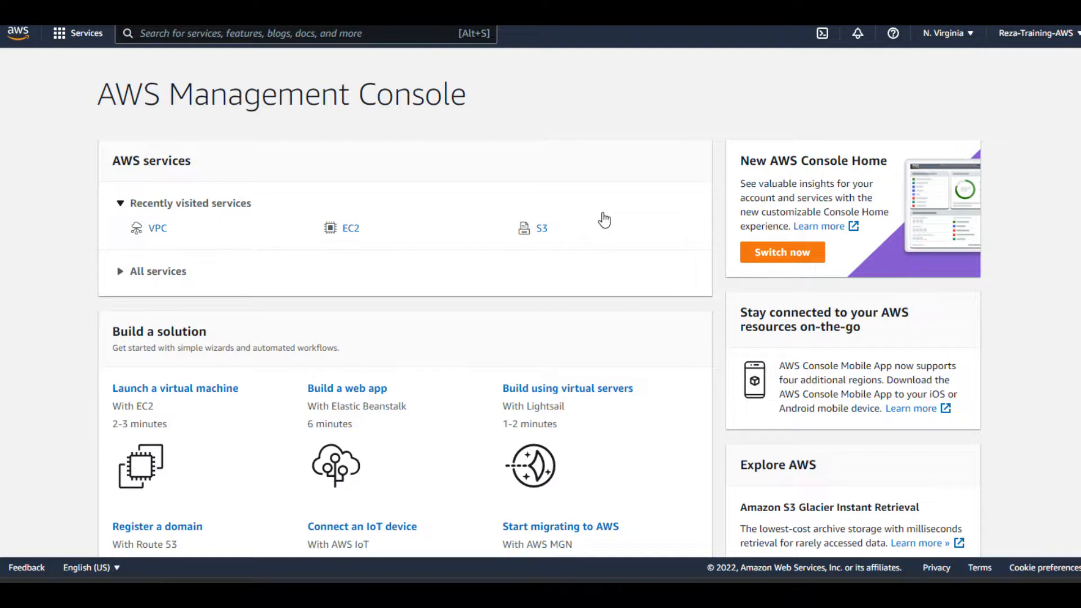
Find VPC under Networking & Content Delivery in the full service list and go to the account's VPCs.
{"action": "scroll", "coordinate": [479, 214], "scroll_direction": "down", "scroll_amount": 2}
{"action": "scroll", "coordinate": [359, 210], "scroll_direction": "up", "scroll_amount": 2}
{"action": "left_click", "coordinate": [120, 275]}
{"action": "scroll", "coordinate": [146, 305], "scroll_direction": "down", "scroll_amount": 10}
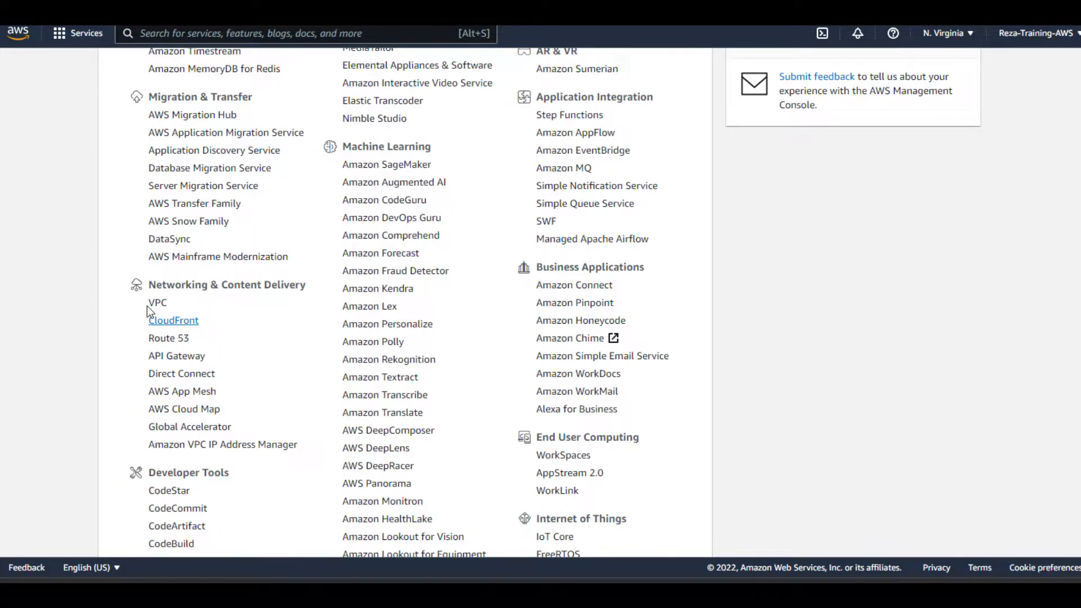
{"action": "left_click_drag", "start_coordinate": [155, 284], "coordinate": [289, 285]}
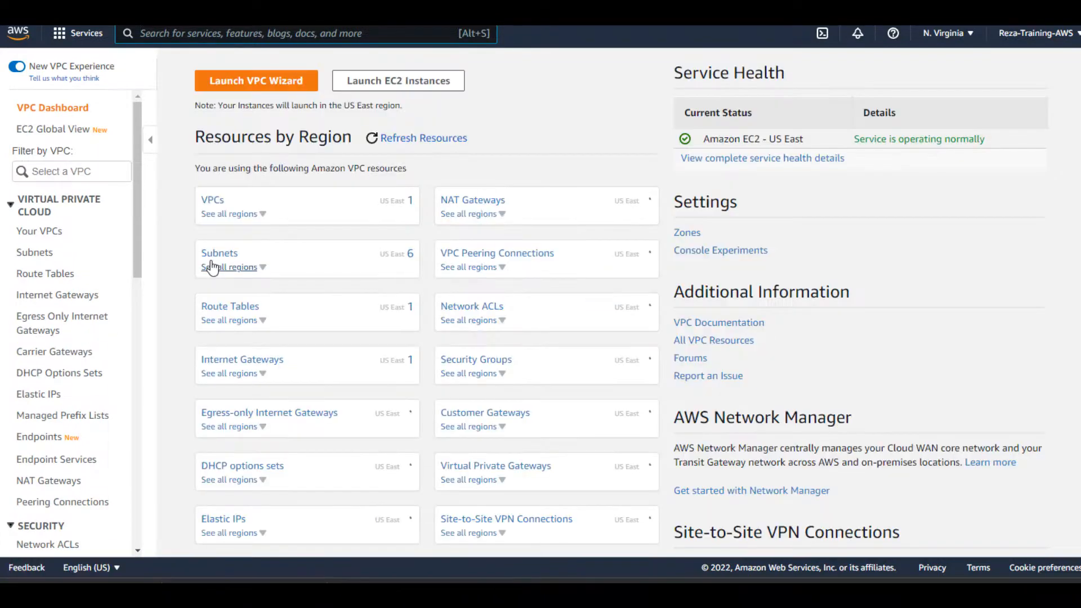
{"action": "left_click", "coordinate": [31, 233]}
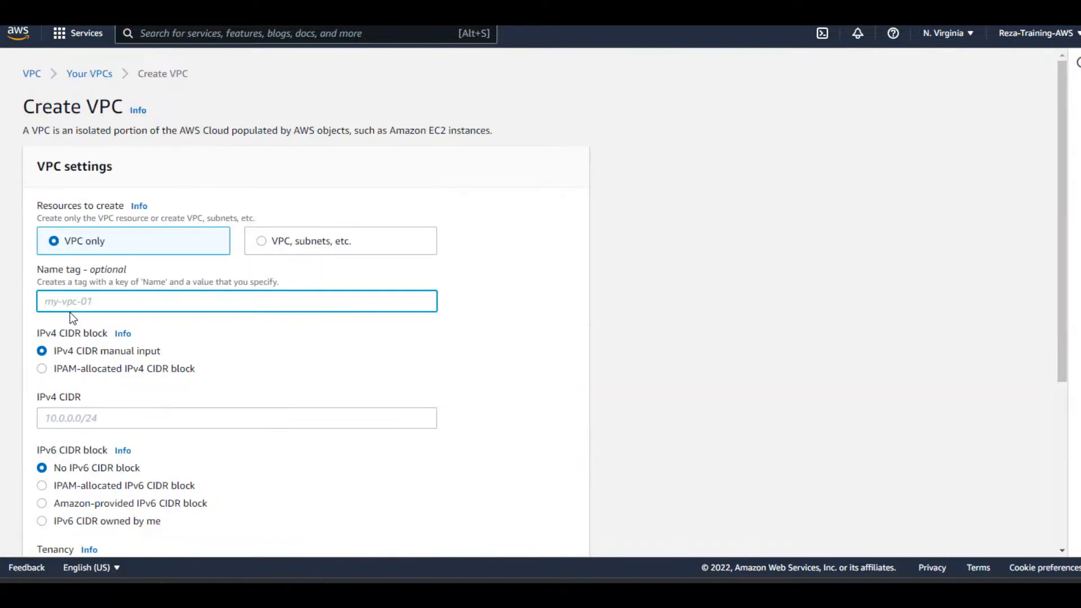
Name the new VPC DemoTest1 and set its IPv4 CIDR to 10.0.0.0/28.
{"action": "type", "text": "DemoTest1"}
{"action": "scroll", "coordinate": [67, 307], "scroll_direction": "down", "scroll_amount": 4}
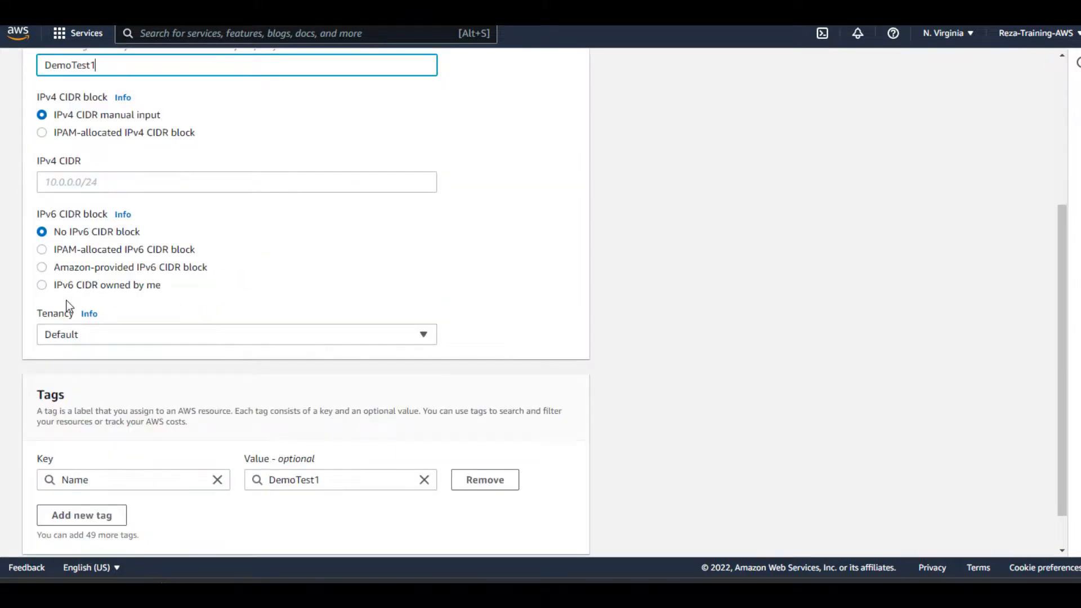
{"action": "left_click", "coordinate": [55, 181]}
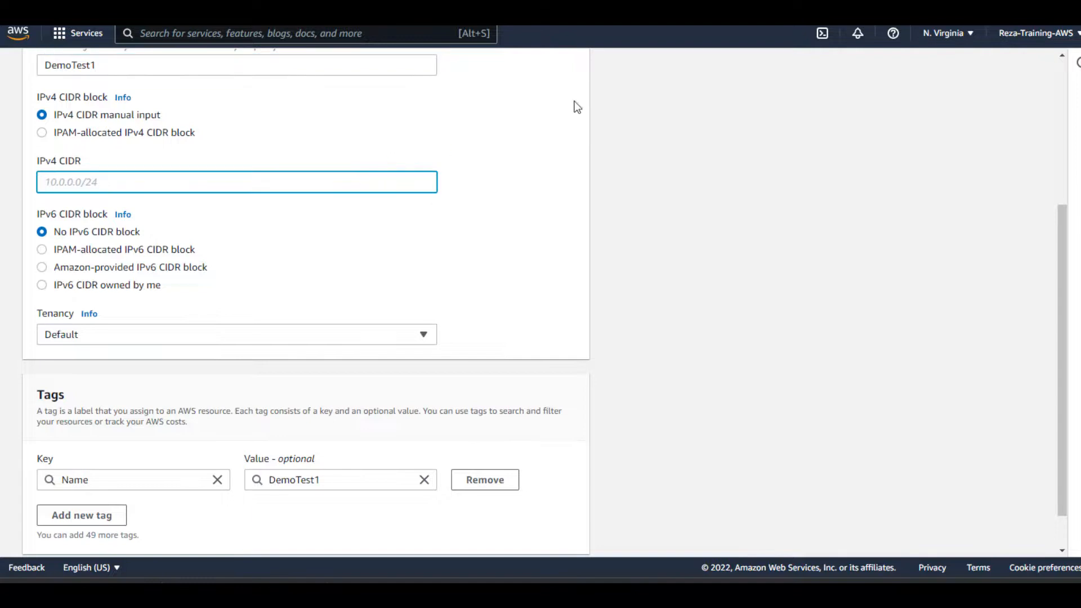
{"action": "scroll", "coordinate": [576, 97], "scroll_direction": "up", "scroll_amount": 4}
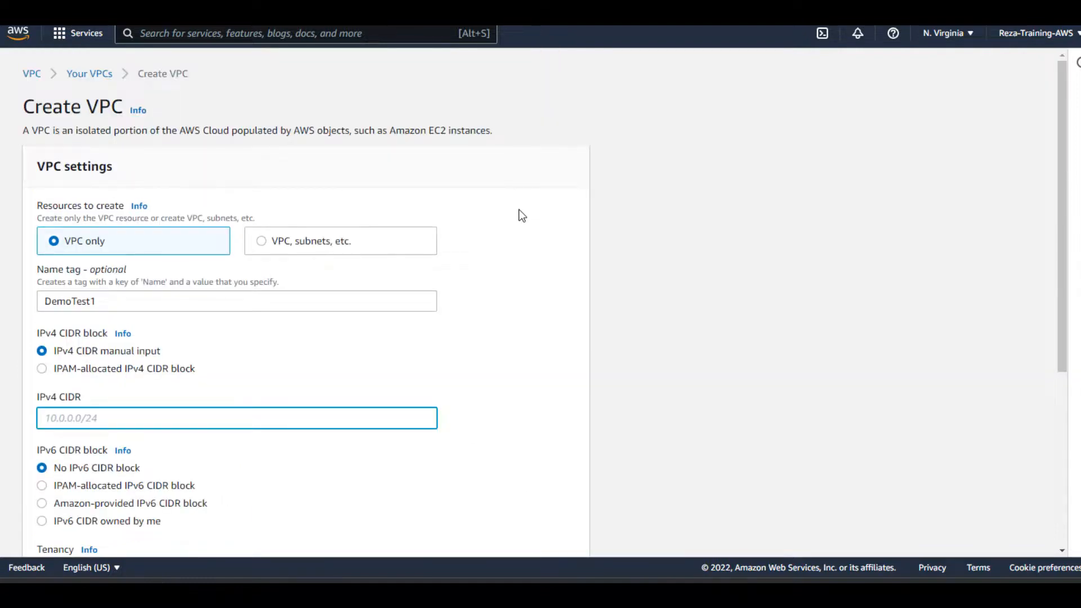
{"action": "type", "text": "10.0.0.0/28"}
{"action": "left_click", "coordinate": [396, 357]}
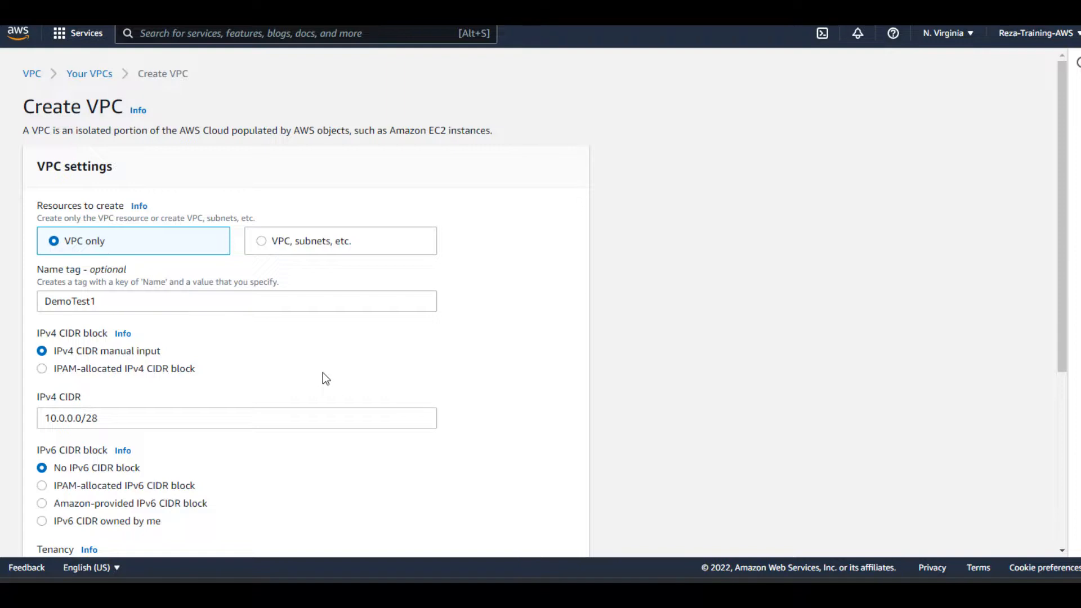
Create the VPC with no IPv6 CIDR block and Default tenancy.
{"action": "scroll", "coordinate": [321, 383], "scroll_direction": "down", "scroll_amount": 4}
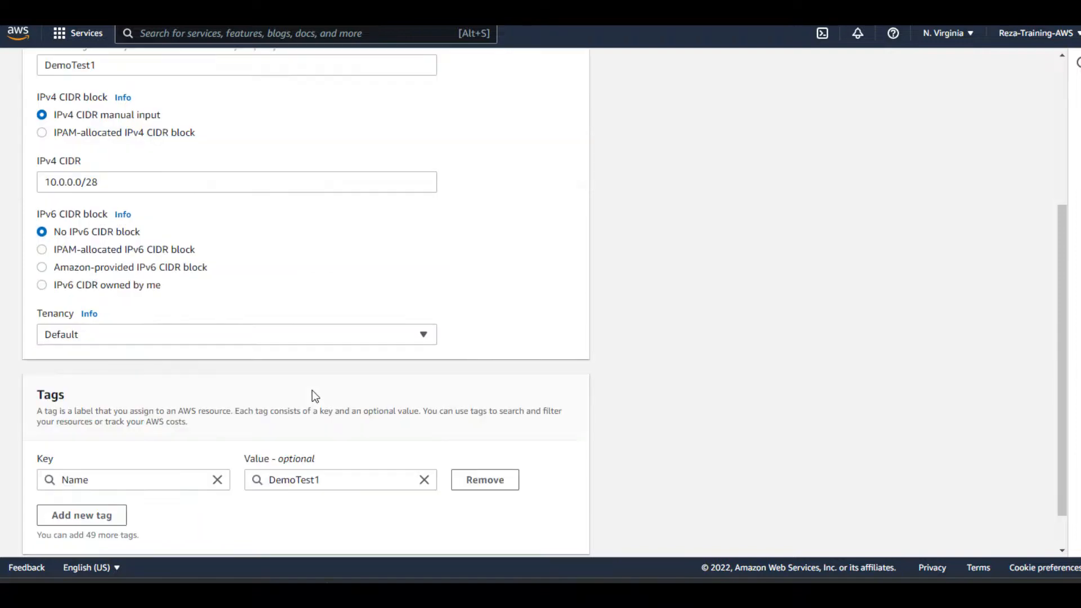
{"action": "left_click", "coordinate": [114, 335]}
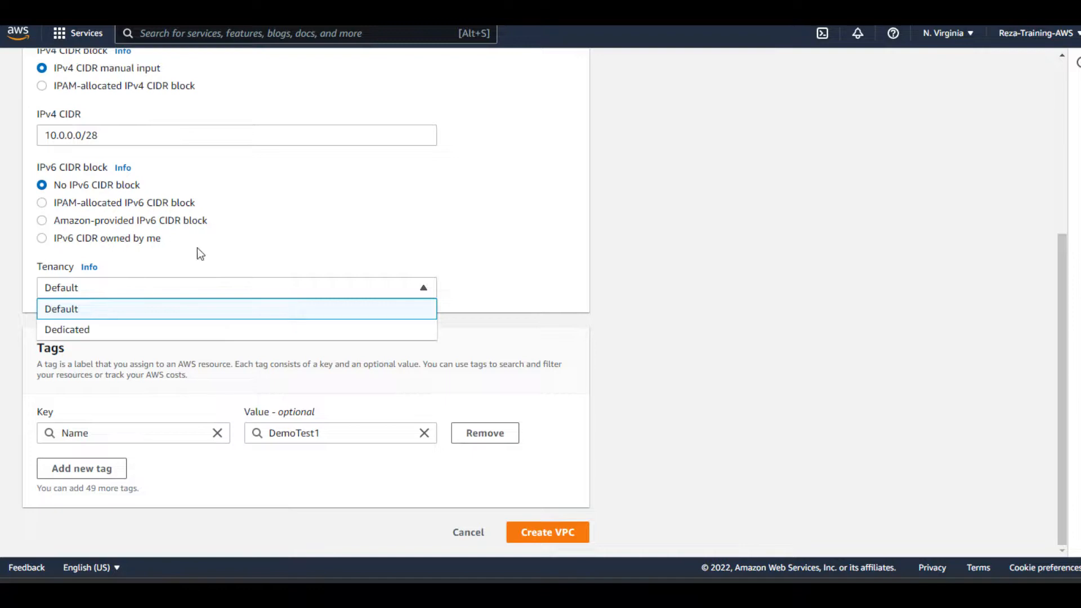
{"action": "left_click", "coordinate": [663, 338]}
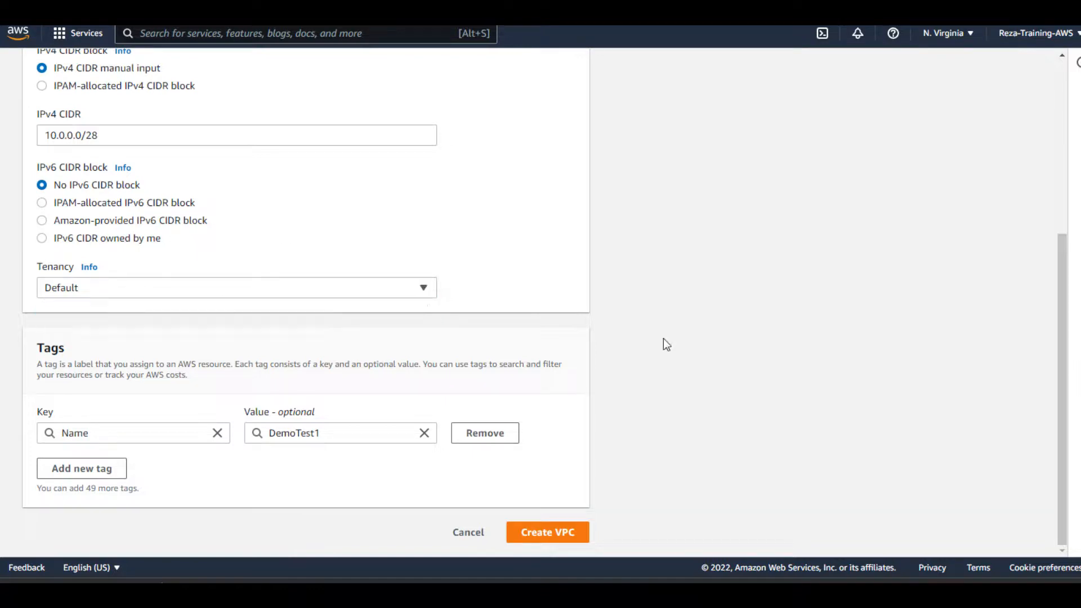
{"action": "left_click", "coordinate": [541, 532]}
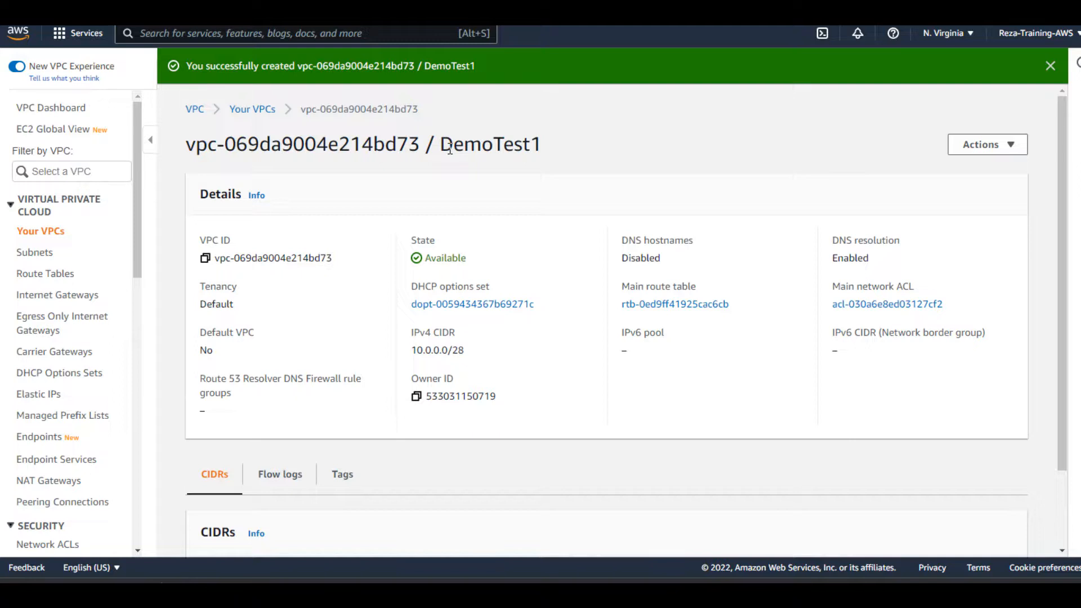
{"action": "left_click_drag", "start_coordinate": [442, 146], "coordinate": [549, 149]}
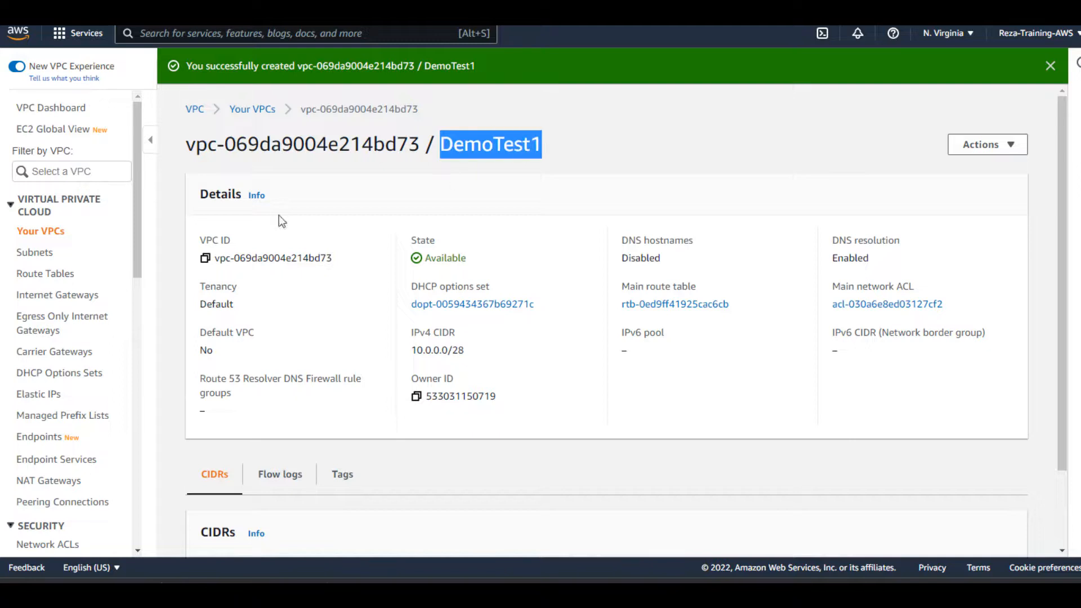
Start a new subnet and assign it to the DemoTest1 VPC.
{"action": "left_click", "coordinate": [35, 262]}
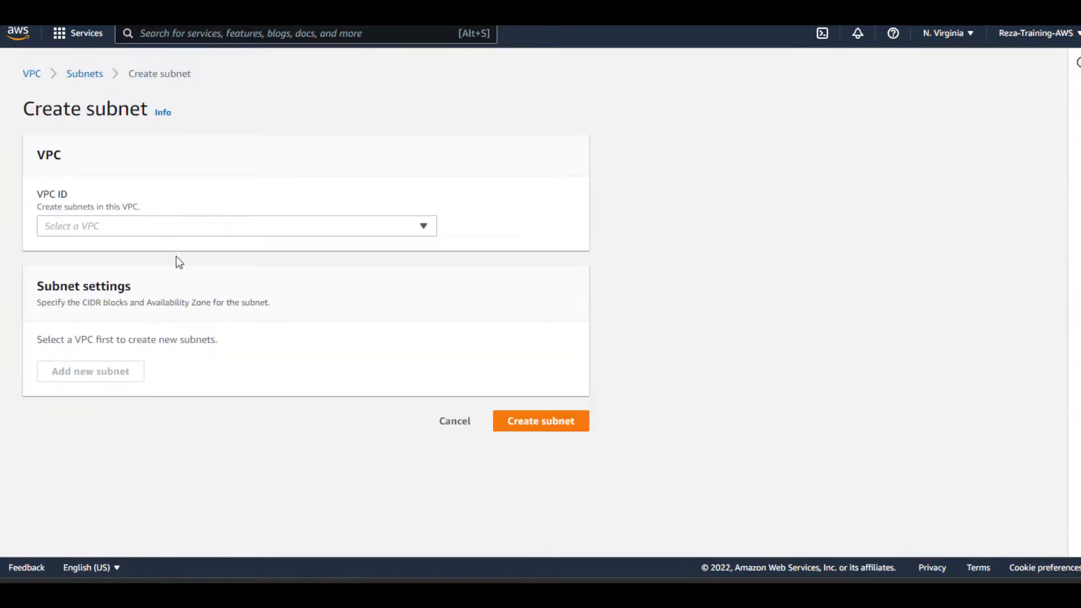
{"action": "left_click", "coordinate": [84, 228]}
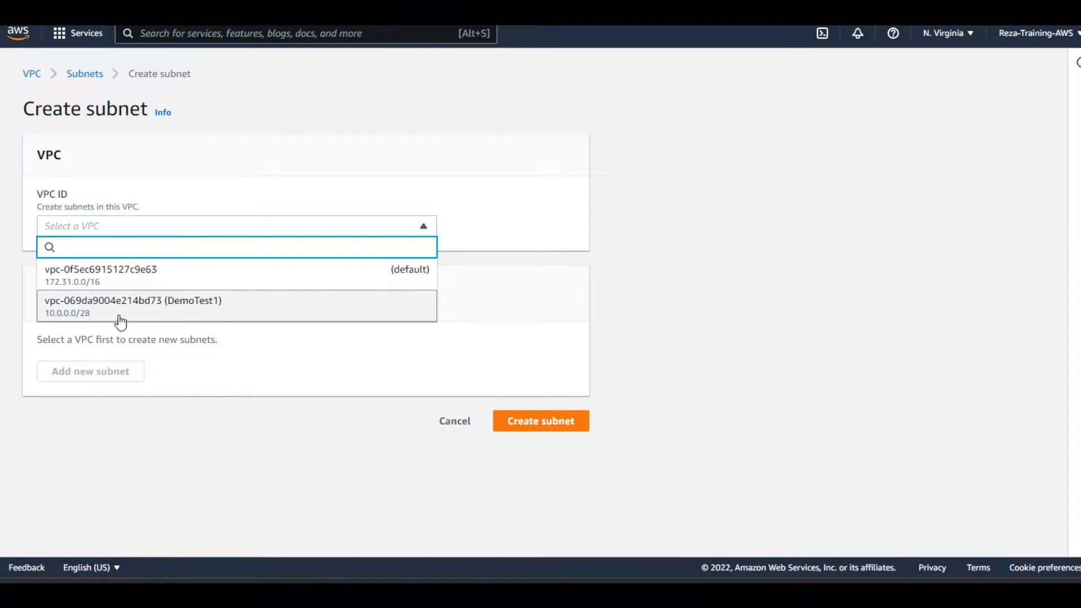
{"action": "left_click", "coordinate": [225, 311]}
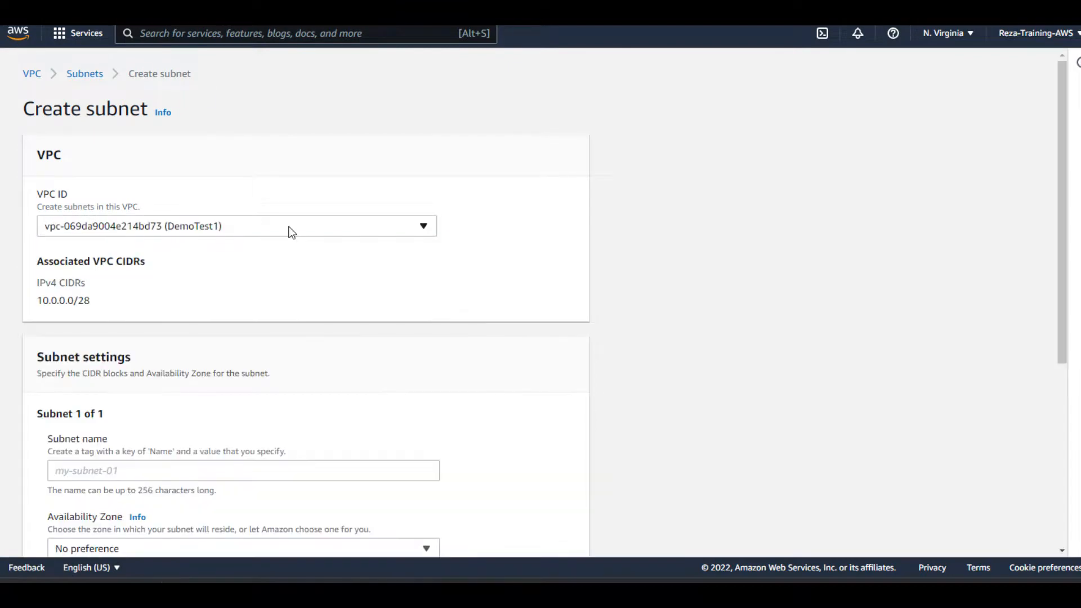
Name the subnet DemoSubnet and leave its Availability Zone at No preference.
{"action": "scroll", "coordinate": [291, 231], "scroll_direction": "down", "scroll_amount": 5}
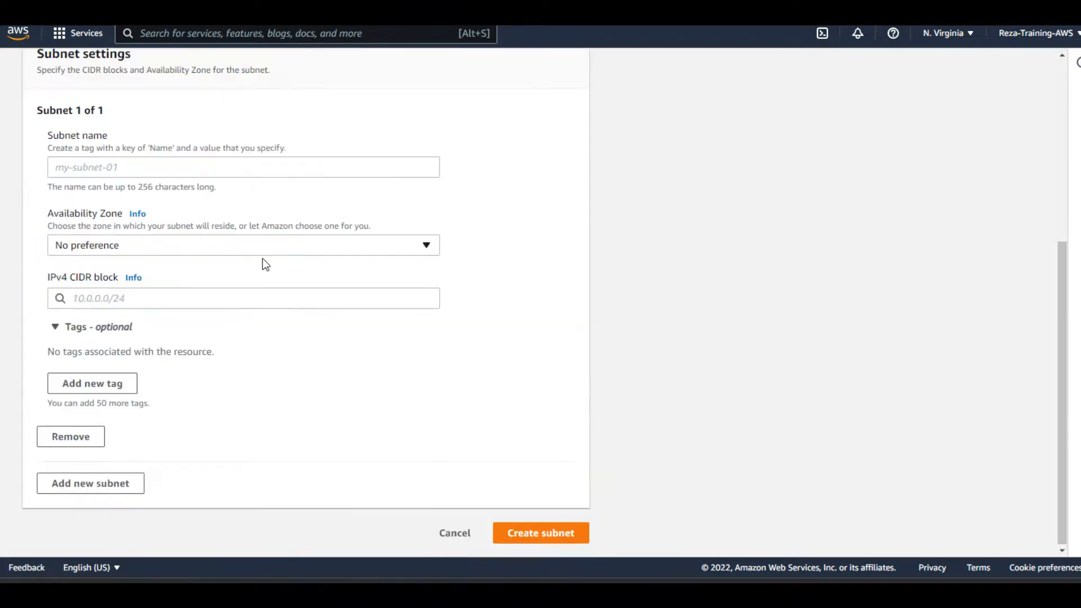
{"action": "left_click", "coordinate": [119, 167]}
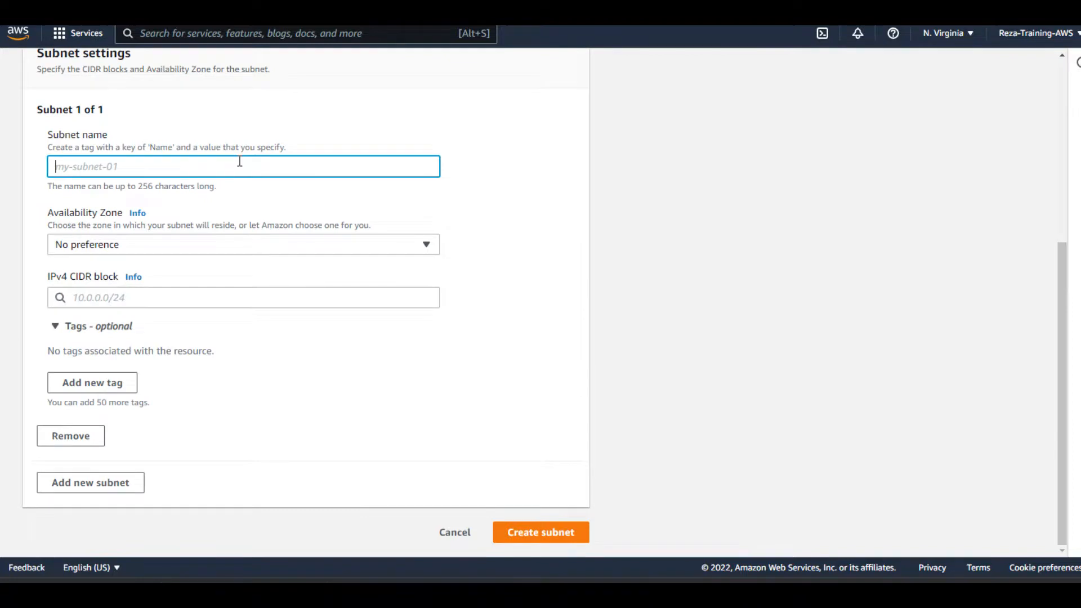
{"action": "type", "text": "DemoSub"}
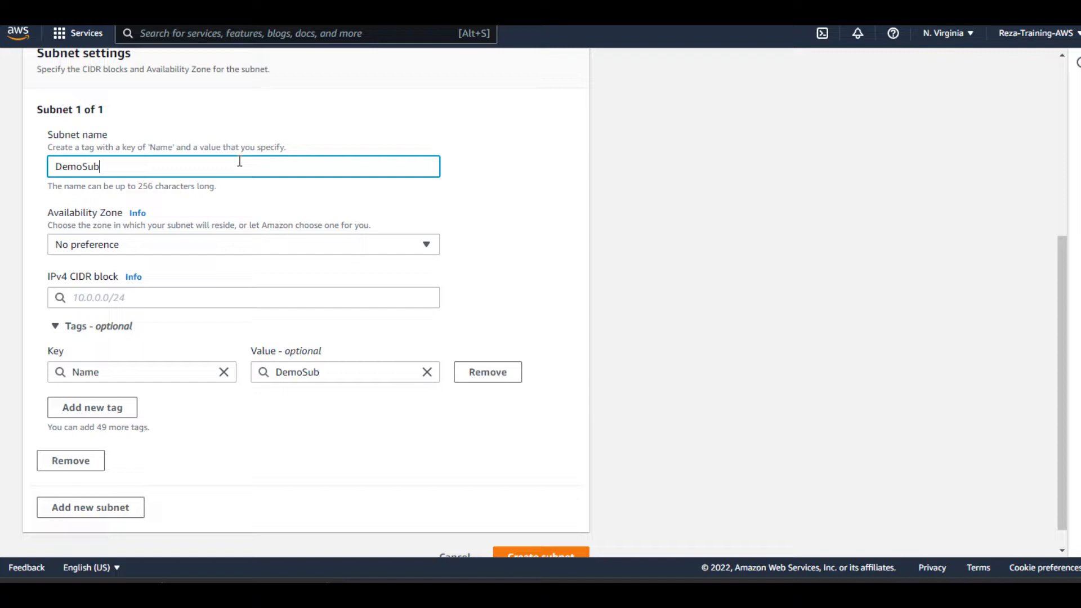
{"action": "type", "text": "net"}
{"action": "left_click", "coordinate": [159, 246]}
{"action": "left_click", "coordinate": [158, 244]}
Set the subnet's IPv4 CIDR block to 10.0.0.0/28 and create the subnet.
{"action": "left_click", "coordinate": [156, 298]}
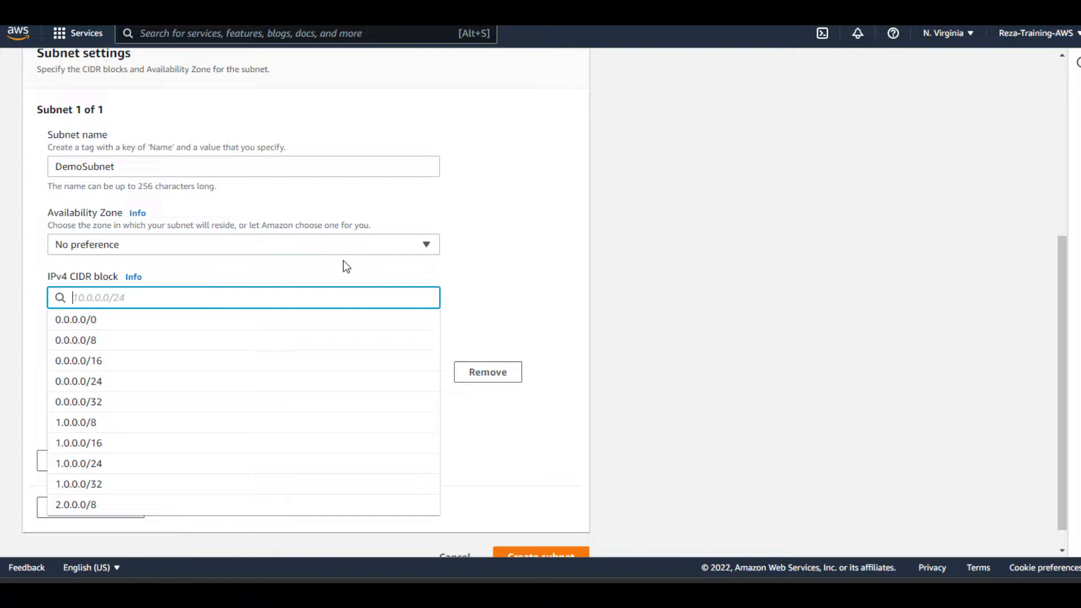
{"action": "type", "text": "10"}
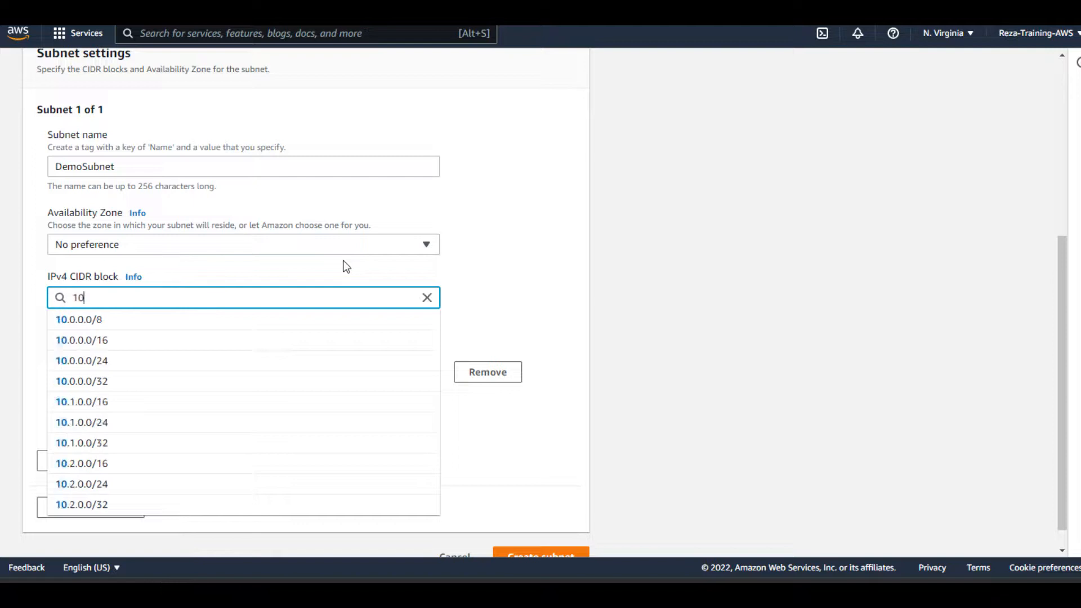
{"action": "type", "text": ".0.0.0"}
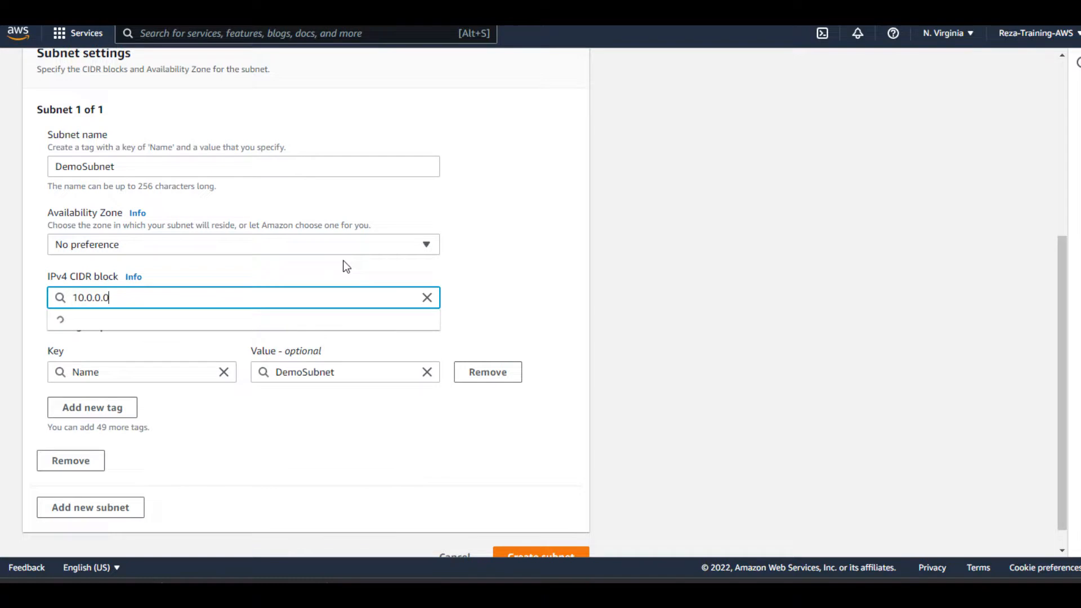
{"action": "type", "text": "/28"}
{"action": "left_click", "coordinate": [560, 276]}
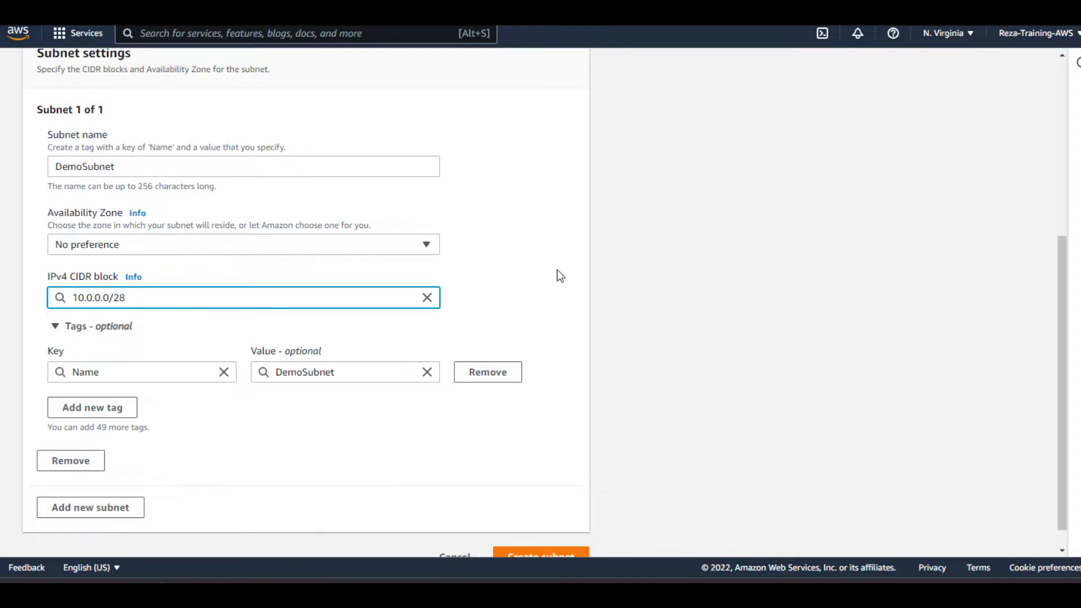
{"action": "scroll", "coordinate": [444, 314], "scroll_direction": "down", "scroll_amount": 1}
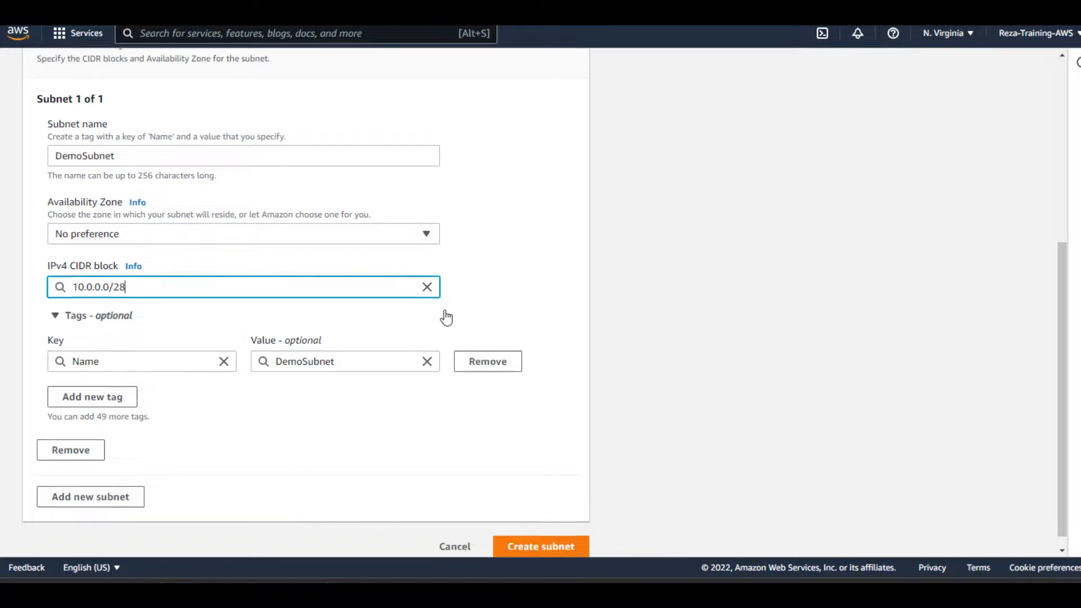
{"action": "left_click", "coordinate": [541, 532]}
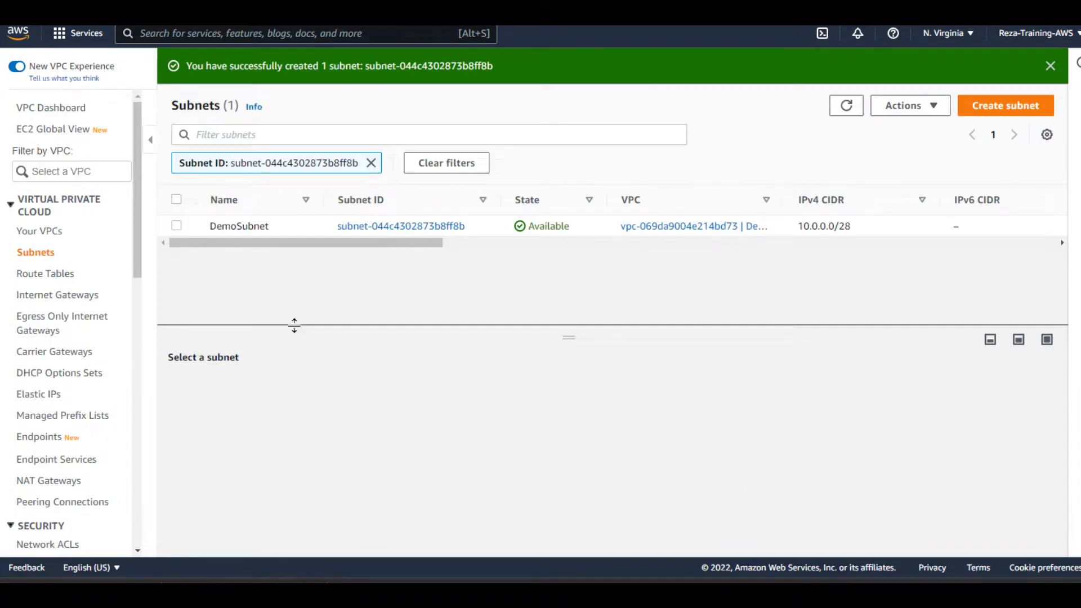
Enable auto-assign public IPv4 address in the settings of DemoSubnet and save the change.
{"action": "left_click", "coordinate": [177, 225]}
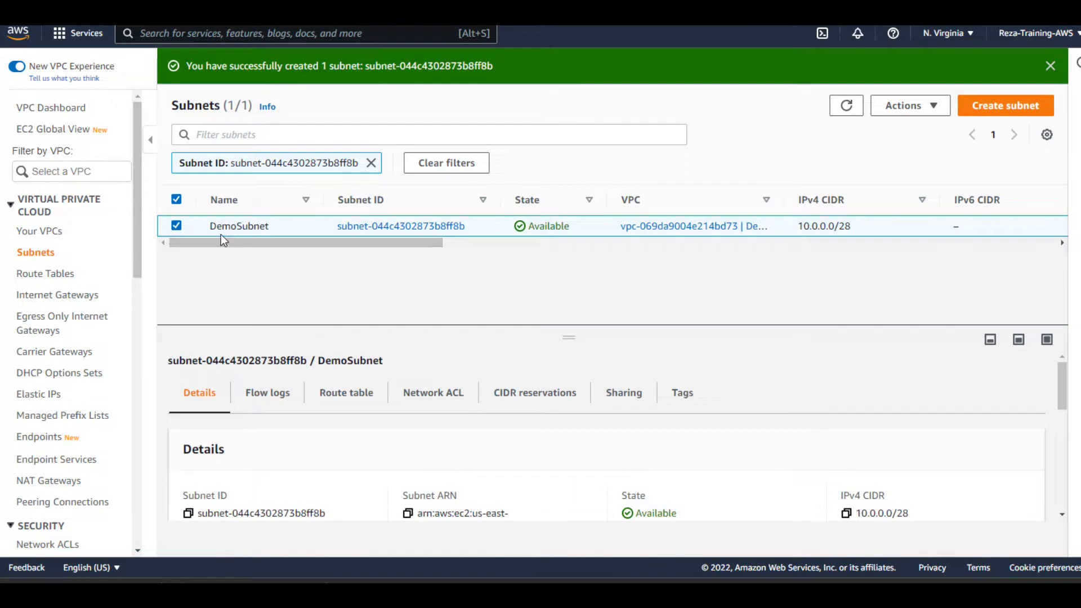
{"action": "left_click", "coordinate": [921, 110]}
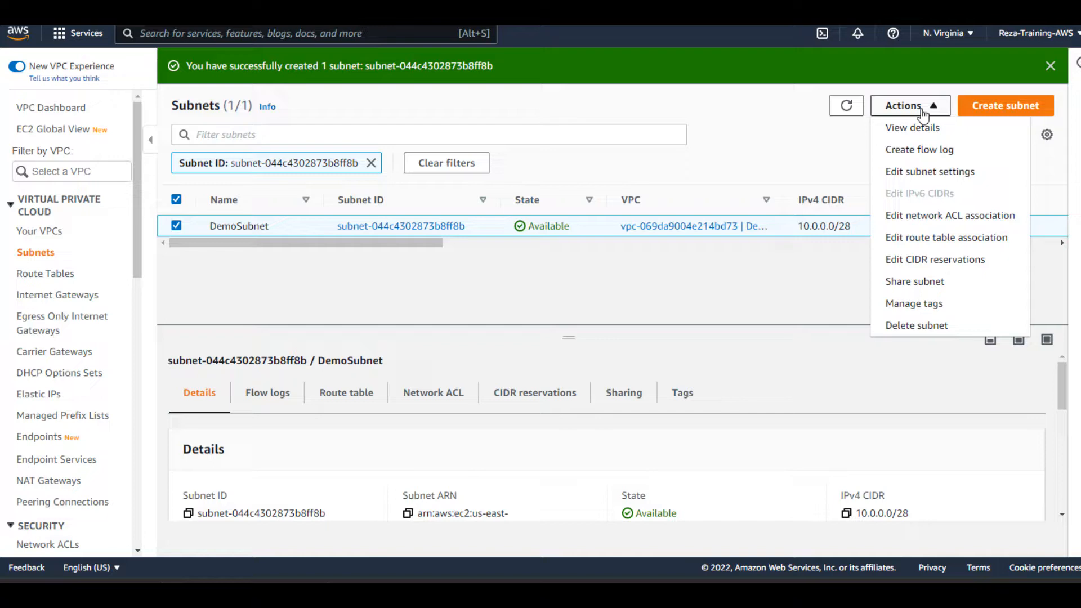
{"action": "left_click", "coordinate": [921, 180]}
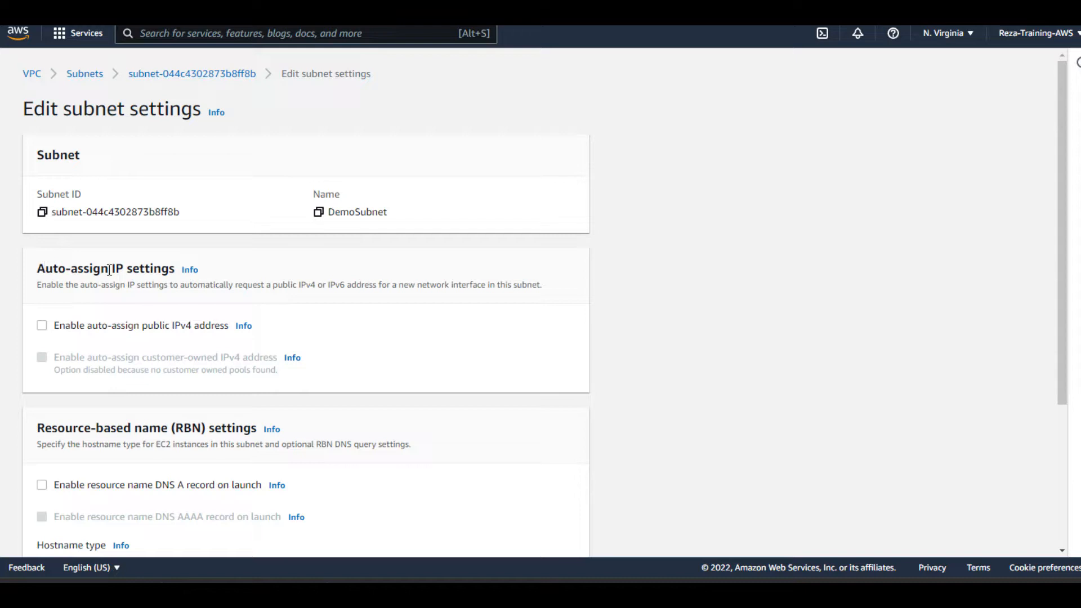
{"action": "left_click", "coordinate": [43, 325]}
{"action": "scroll", "coordinate": [392, 338], "scroll_direction": "down", "scroll_amount": 3}
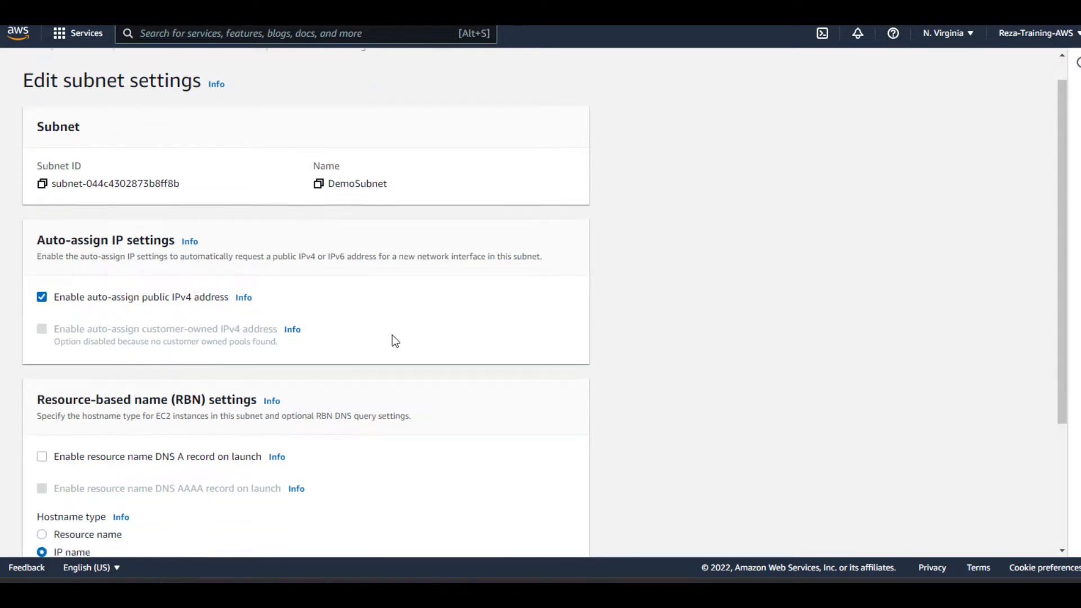
{"action": "scroll", "coordinate": [394, 331], "scroll_direction": "down", "scroll_amount": 2}
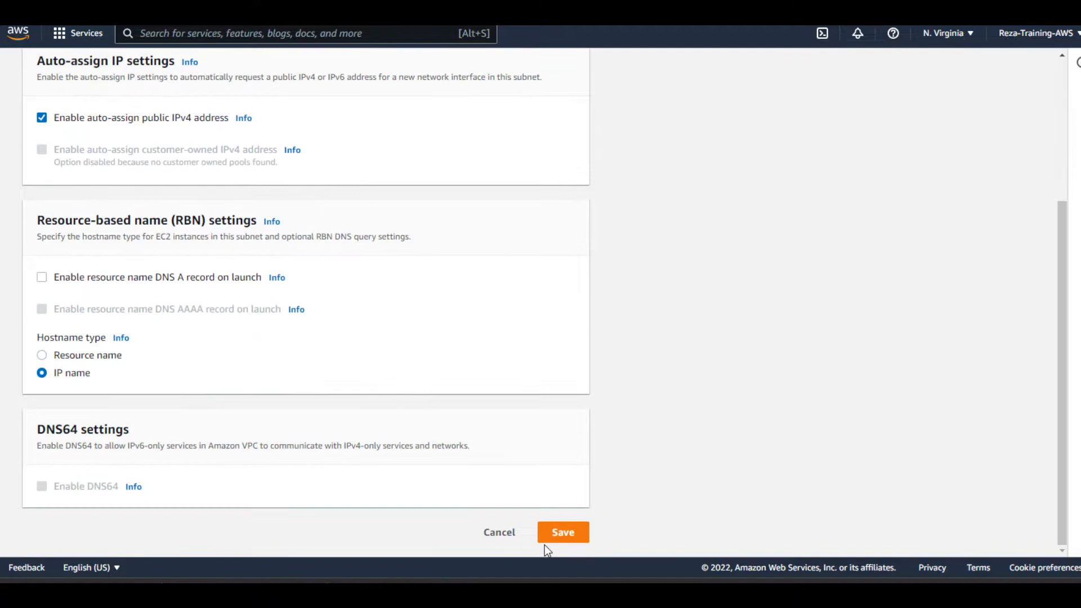
{"action": "left_click", "coordinate": [563, 532]}
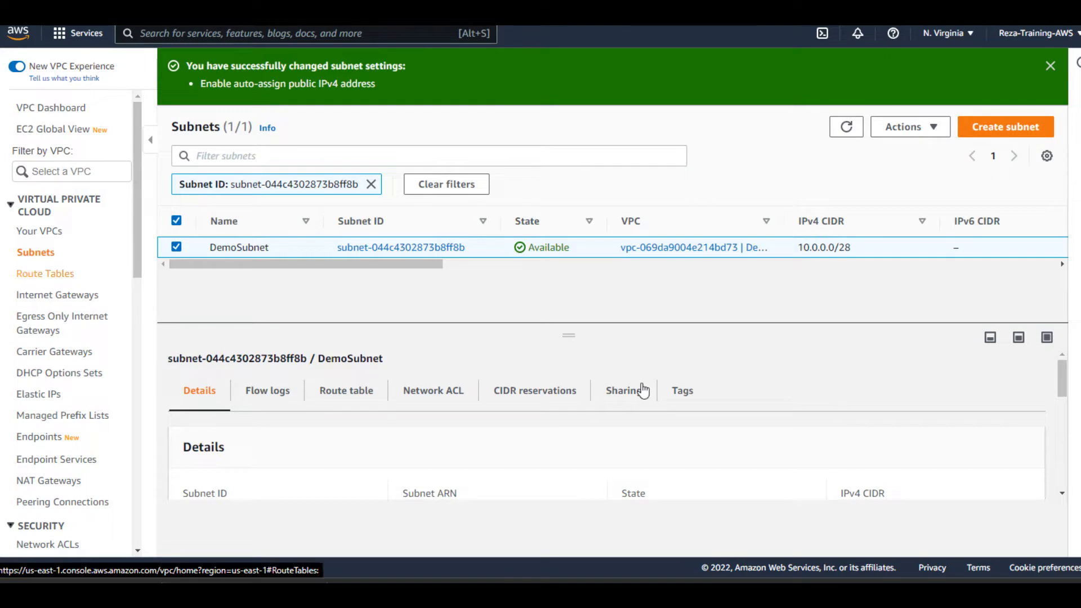
Start a new route table and name it TestDemoRouteTable.
{"action": "left_click", "coordinate": [47, 273]}
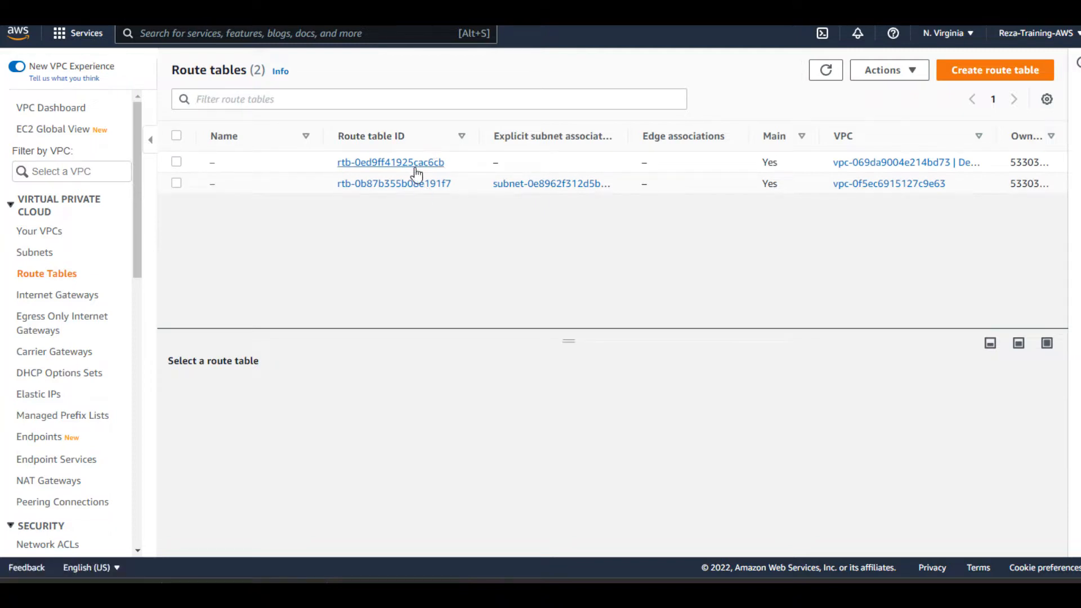
{"action": "left_click", "coordinate": [973, 78]}
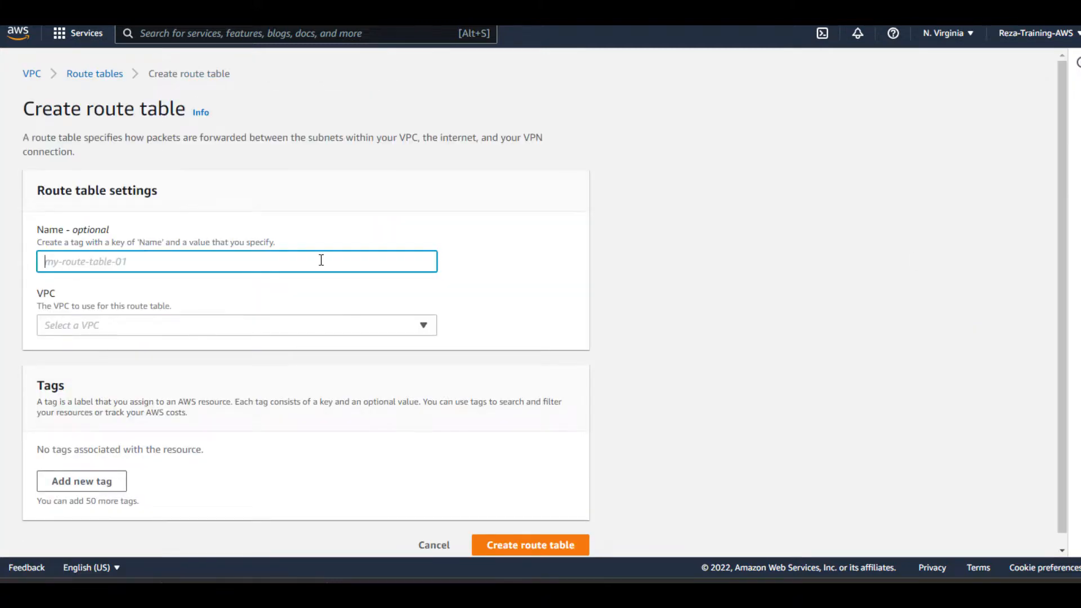
{"action": "type", "text": "Test"}
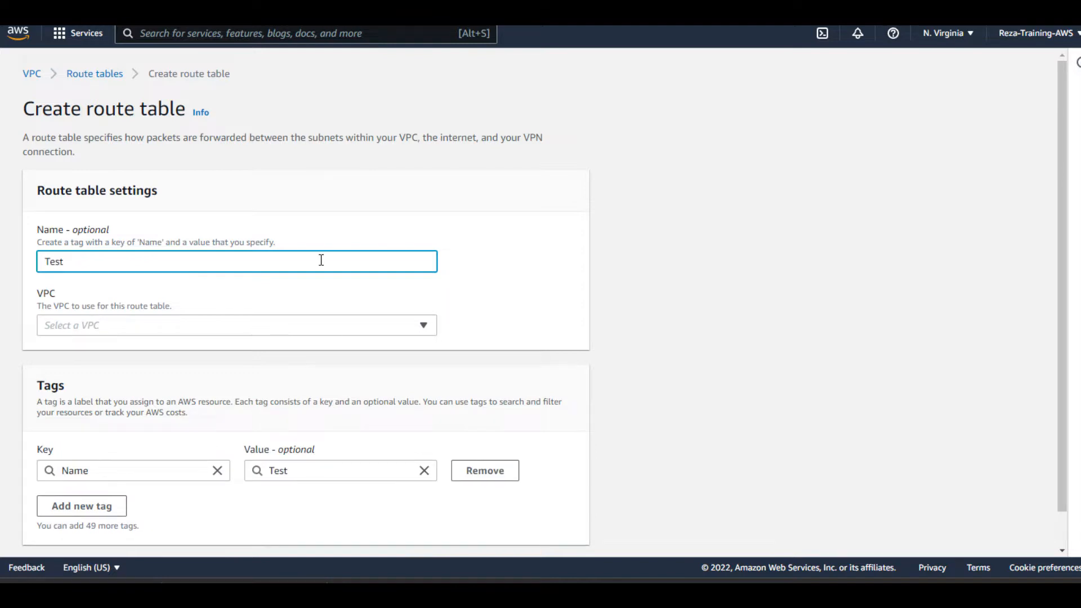
{"action": "type", "text": "DemoRouteTab"}
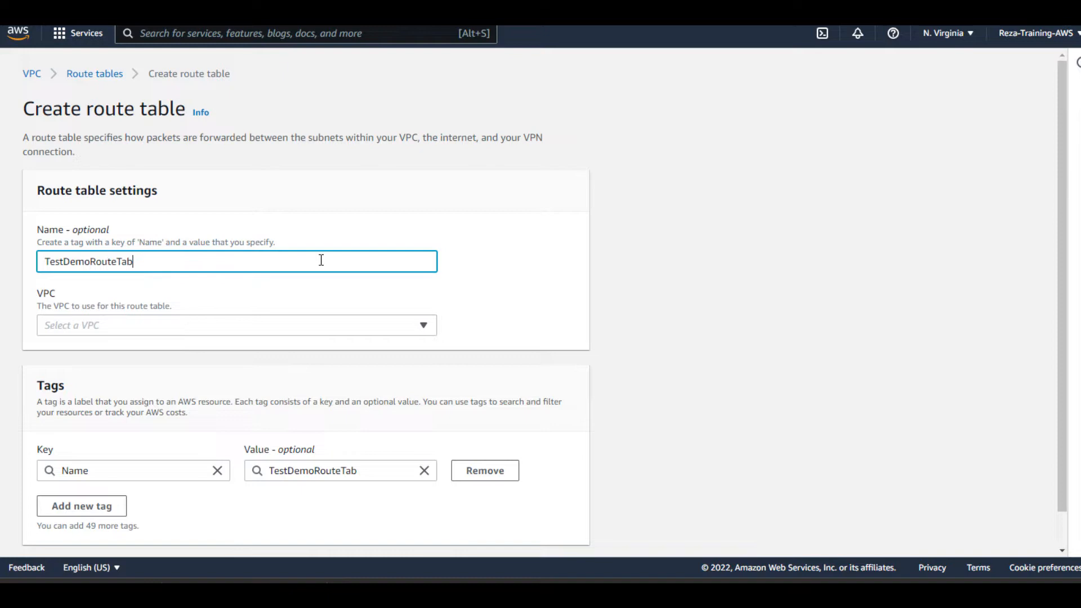
{"action": "type", "text": "le"}
Assign the new route table to the DemoTest1 VPC and create it.
{"action": "left_click", "coordinate": [105, 327]}
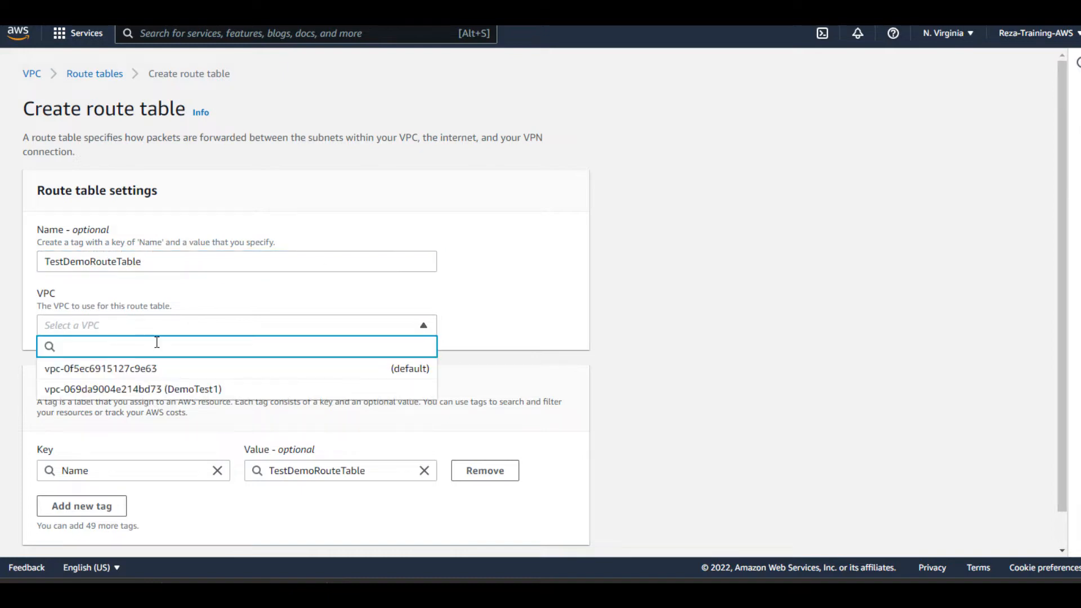
{"action": "left_click", "coordinate": [192, 390]}
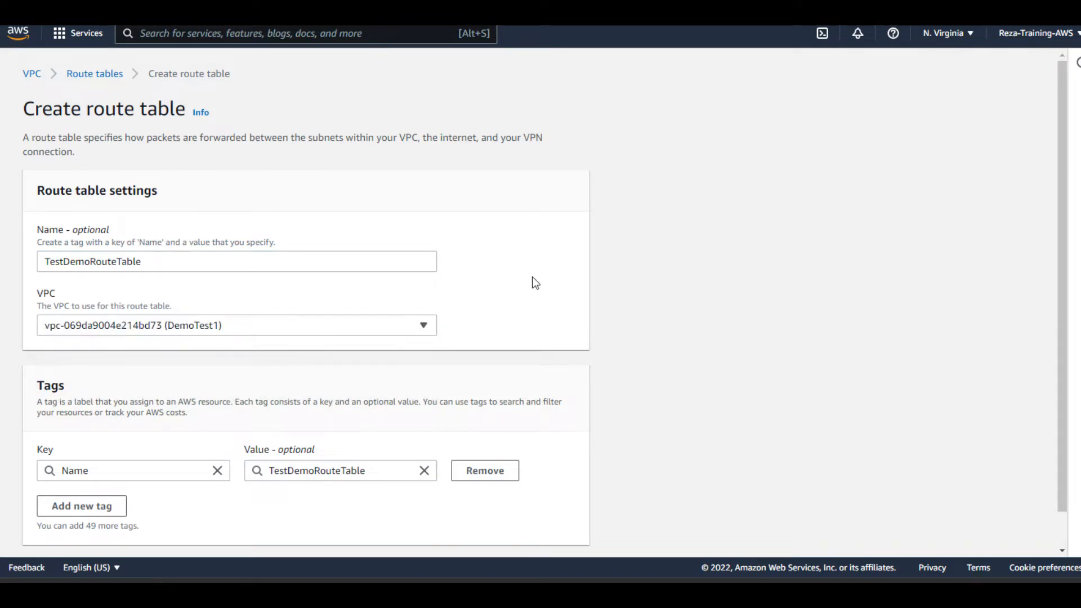
{"action": "scroll", "coordinate": [522, 273], "scroll_direction": "down", "scroll_amount": 2}
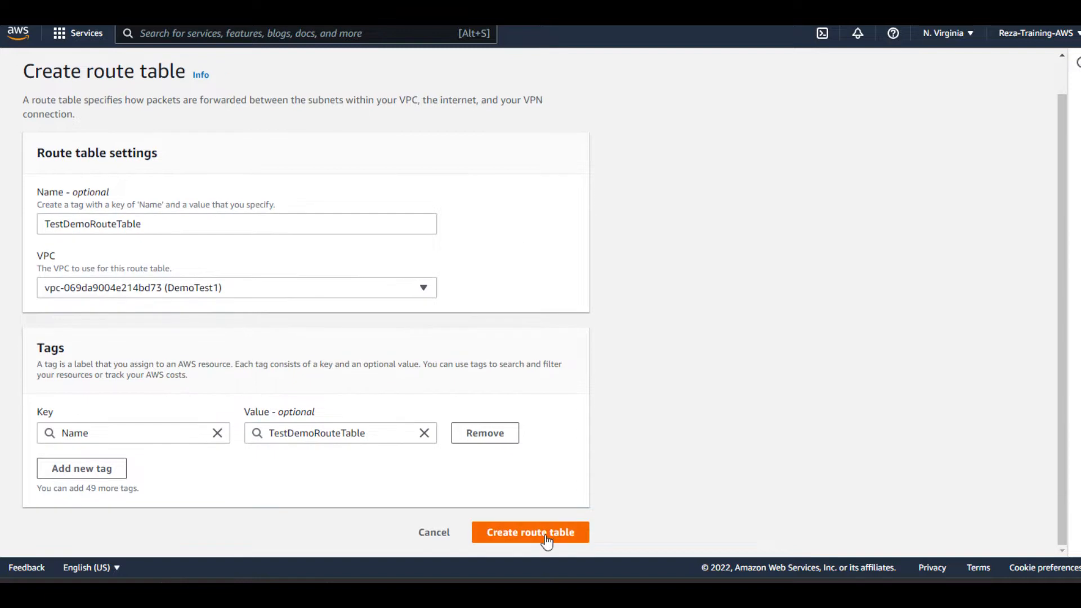
{"action": "left_click", "coordinate": [546, 537]}
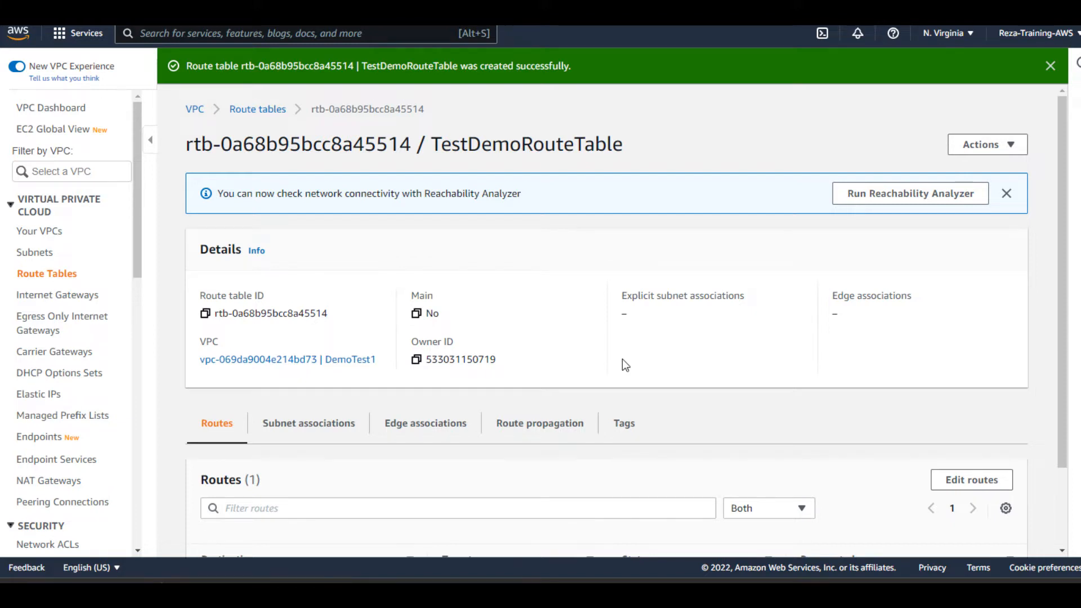
Examine the routes, details and subnet associations of TestDemoRouteTable.
{"action": "scroll", "coordinate": [623, 359], "scroll_direction": "down", "scroll_amount": 2}
{"action": "scroll", "coordinate": [133, 385], "scroll_direction": "down", "scroll_amount": 3}
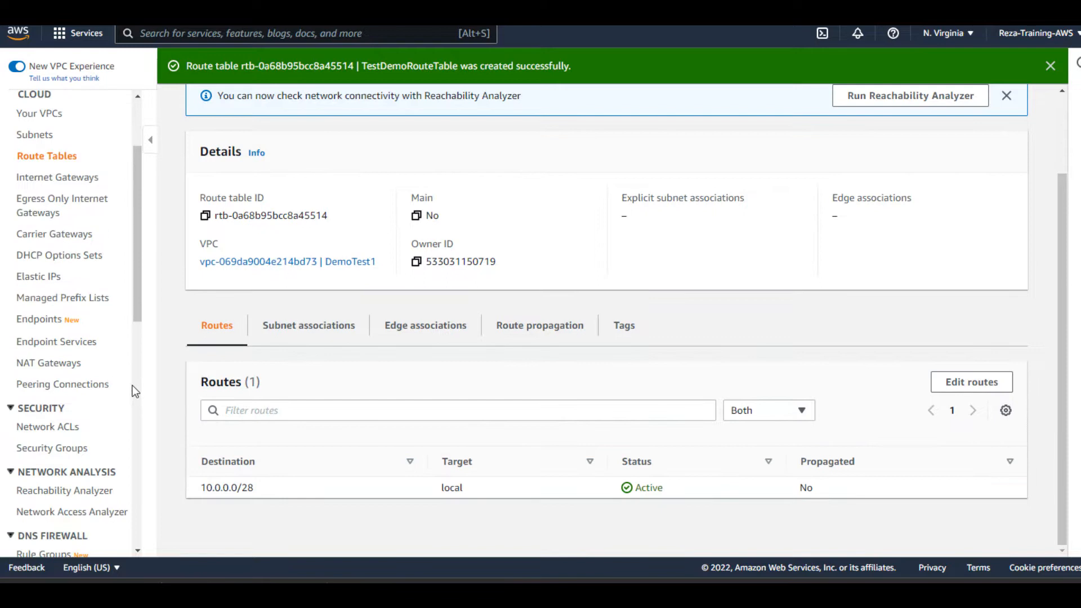
{"action": "scroll", "coordinate": [62, 404], "scroll_direction": "up", "scroll_amount": 3}
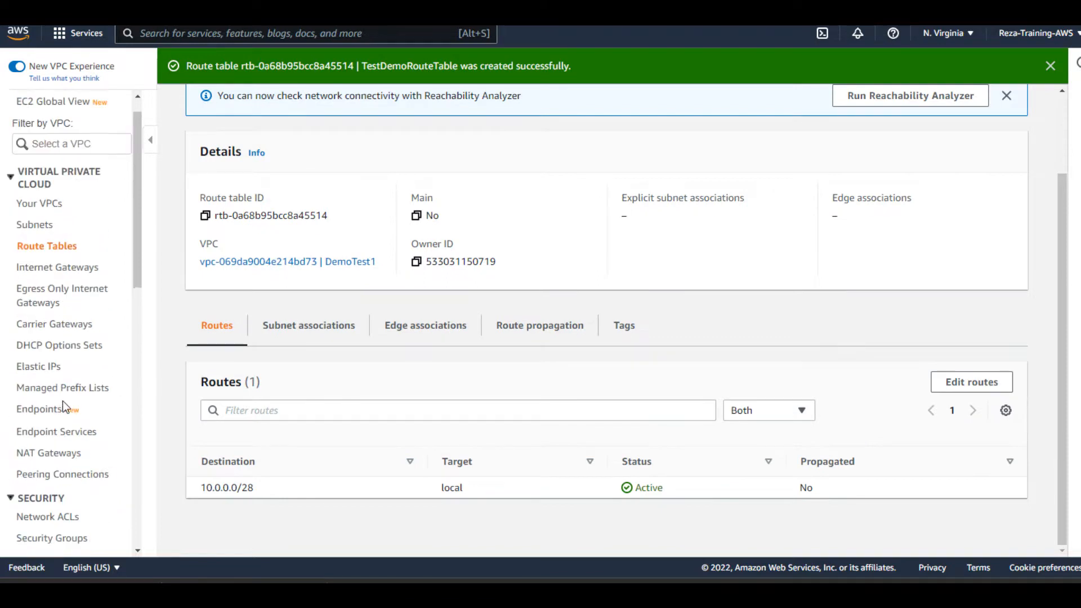
{"action": "left_click", "coordinate": [316, 330]}
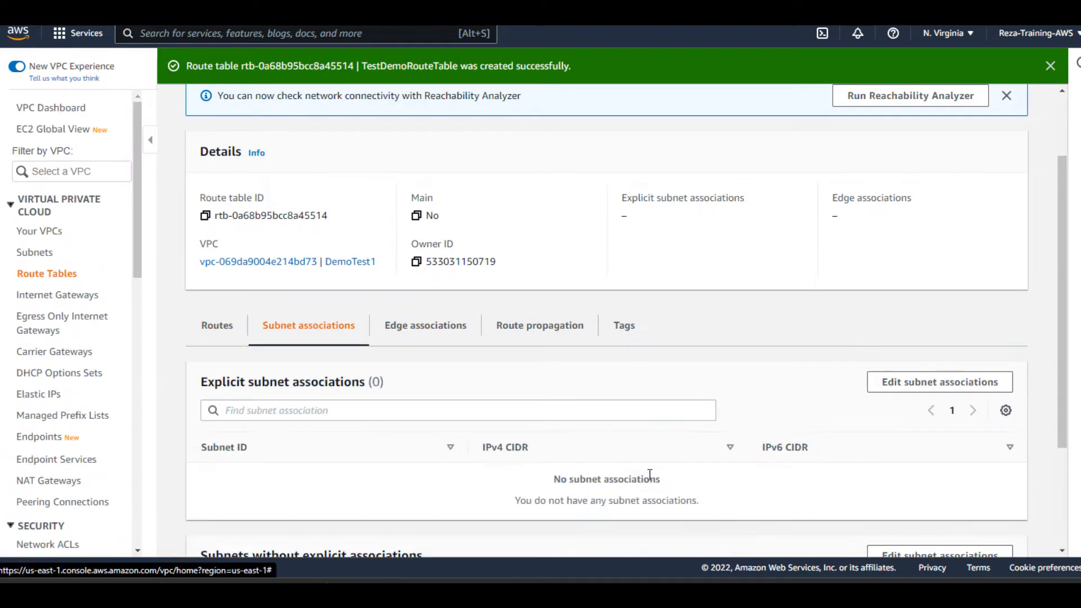
{"action": "scroll", "coordinate": [334, 397], "scroll_direction": "down", "scroll_amount": 2}
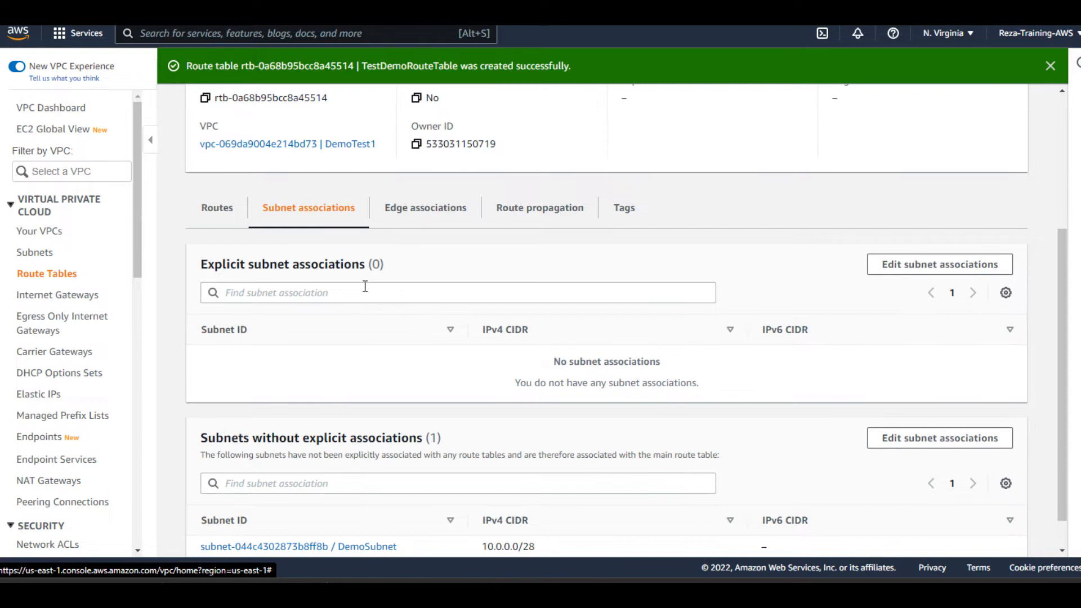
{"action": "scroll", "coordinate": [365, 286], "scroll_direction": "up", "scroll_amount": 2}
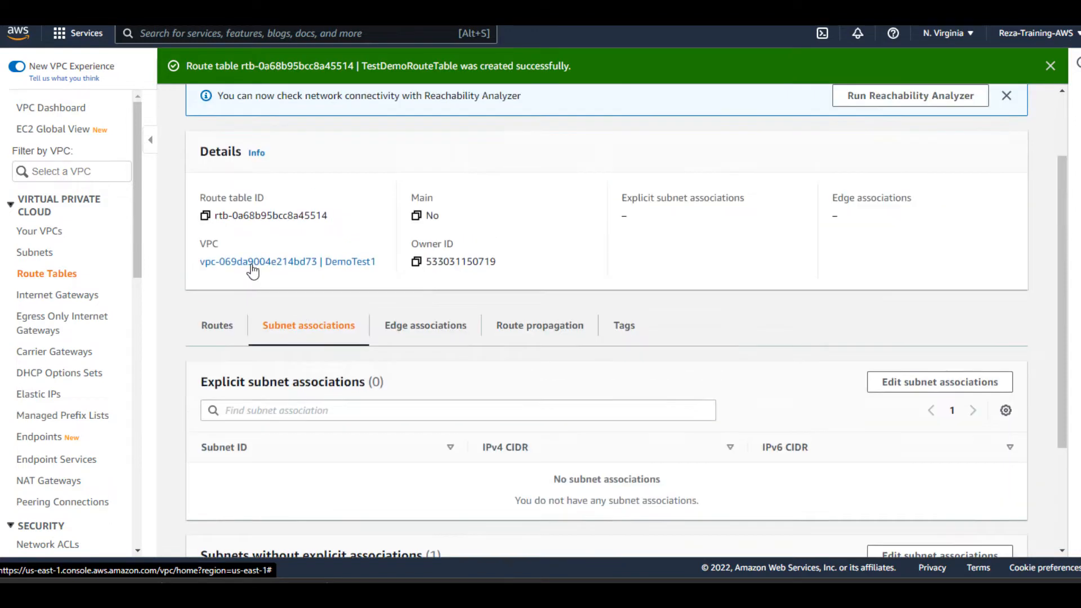
{"action": "left_click", "coordinate": [243, 325]}
{"action": "scroll", "coordinate": [247, 349], "scroll_direction": "up", "scroll_amount": 2}
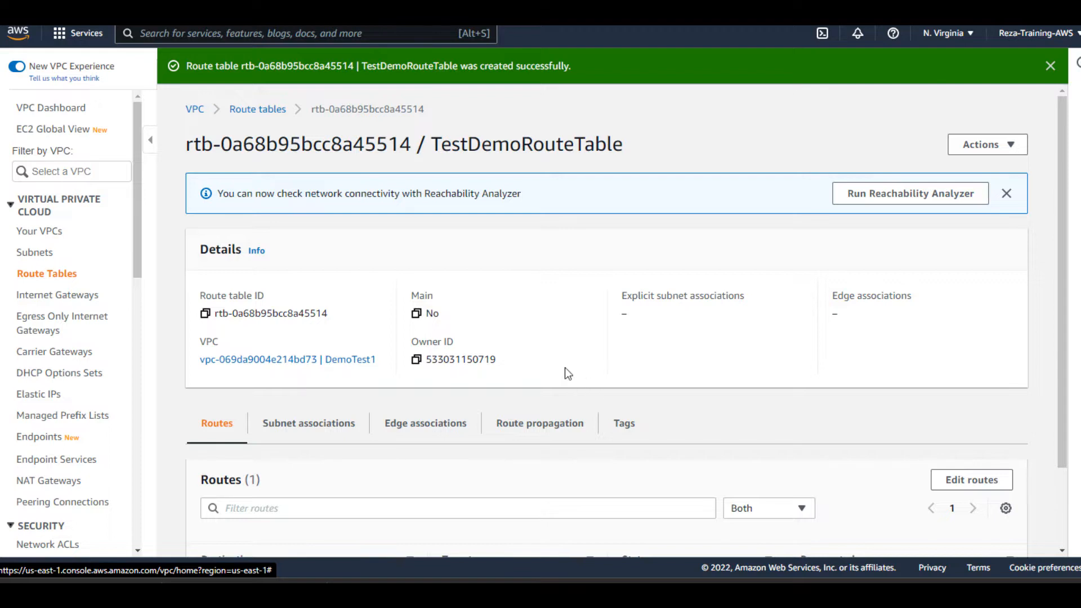
{"action": "scroll", "coordinate": [572, 374], "scroll_direction": "down", "scroll_amount": 2}
{"action": "left_click", "coordinate": [973, 381]}
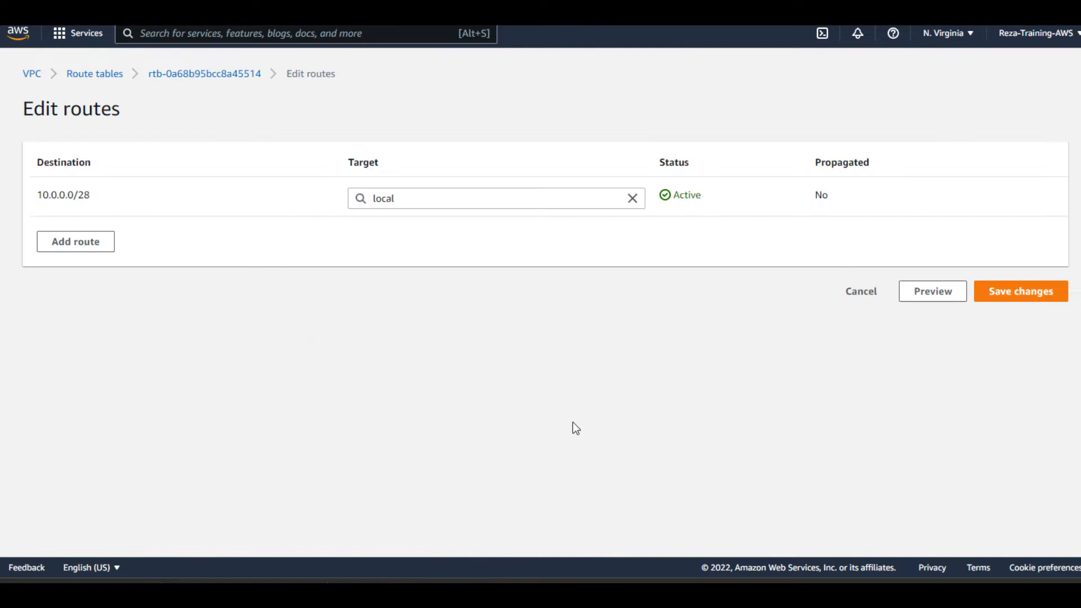
{"action": "left_click", "coordinate": [82, 247]}
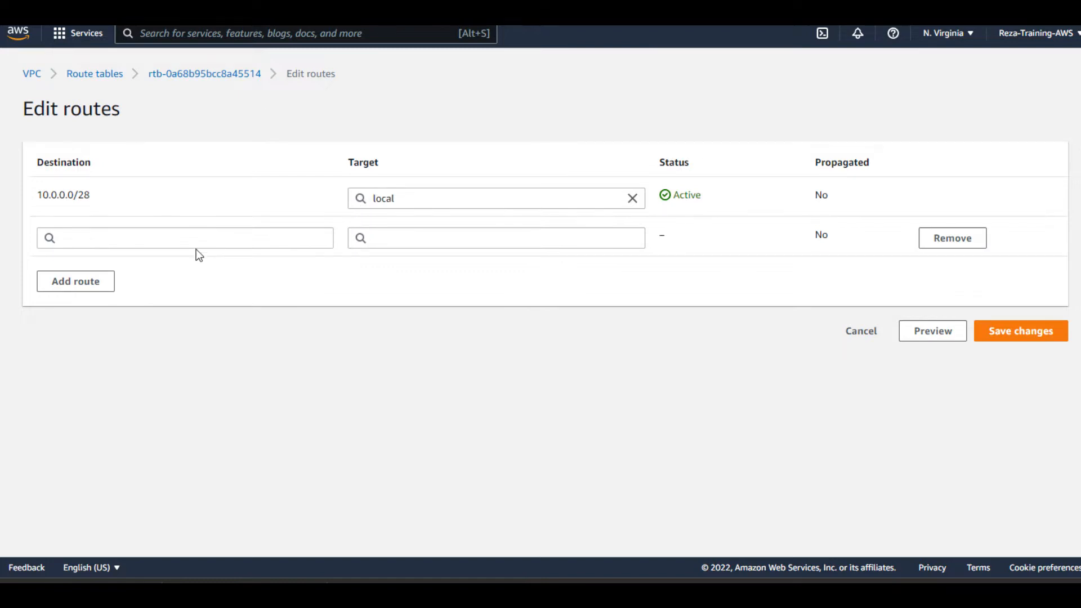
{"action": "left_click", "coordinate": [165, 234]}
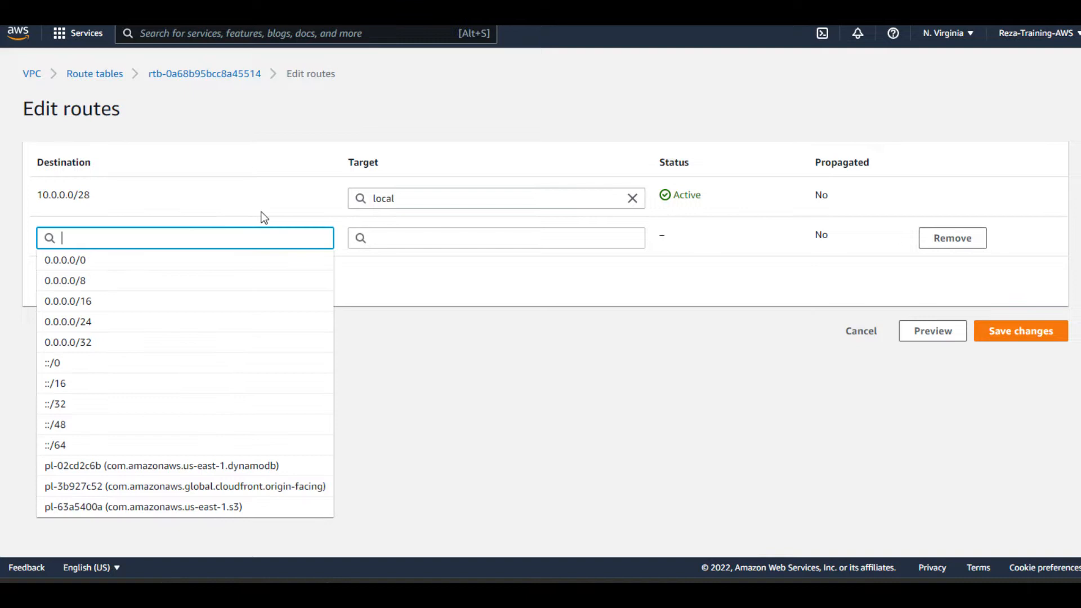
{"action": "type", "text": "0"}
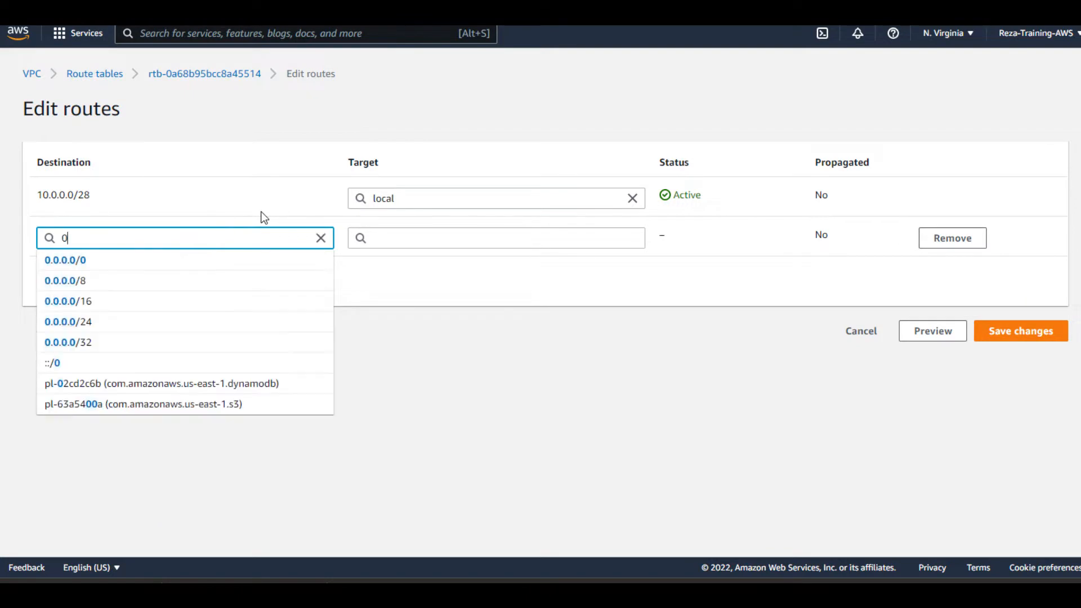
{"action": "left_click", "coordinate": [76, 257]}
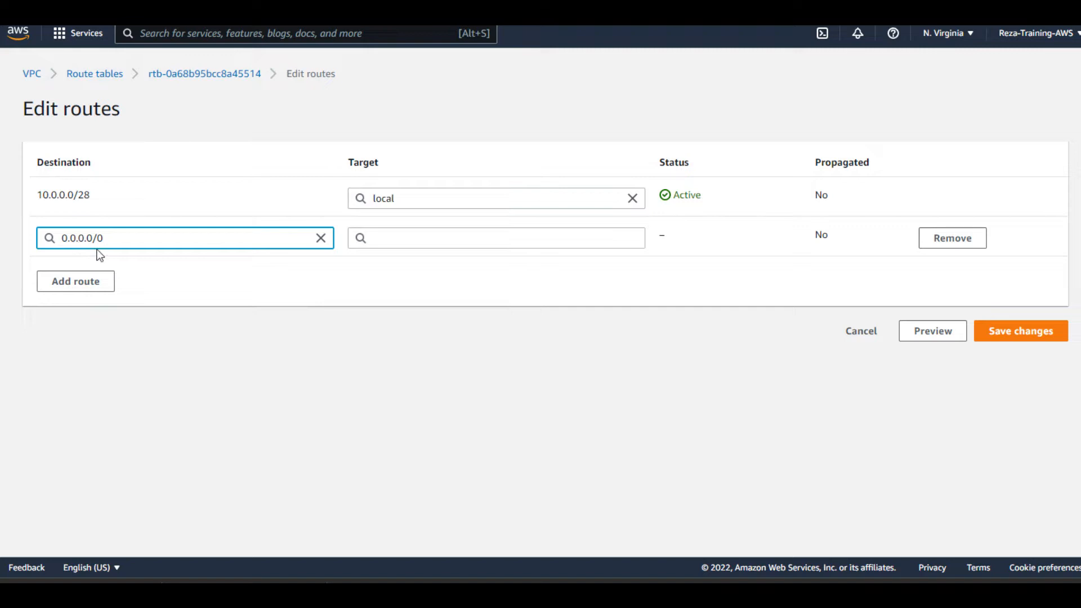
{"action": "left_click", "coordinate": [443, 237]}
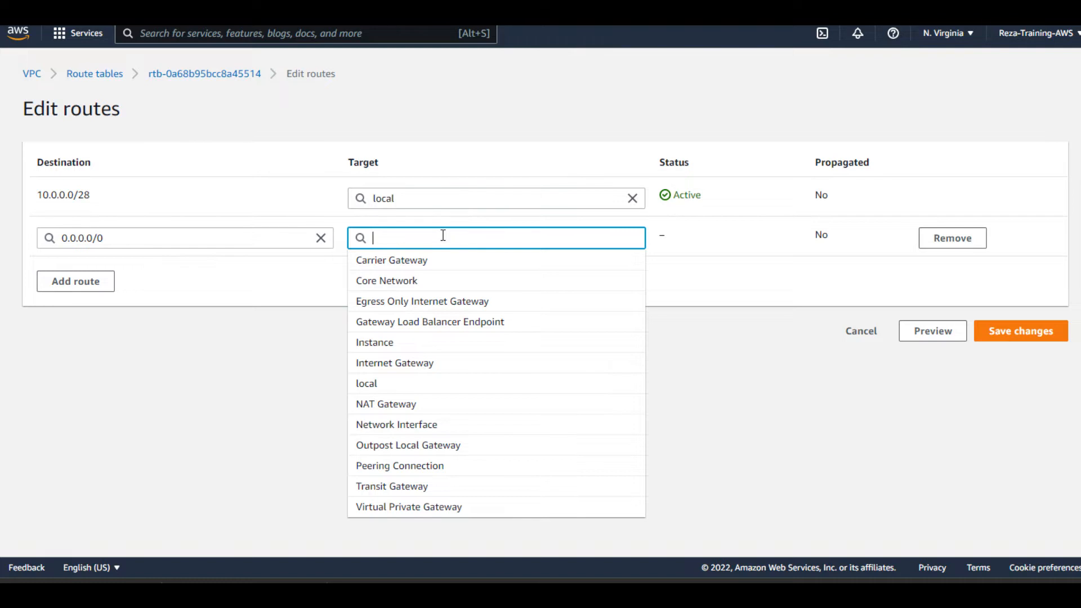
{"action": "left_click", "coordinate": [376, 367]}
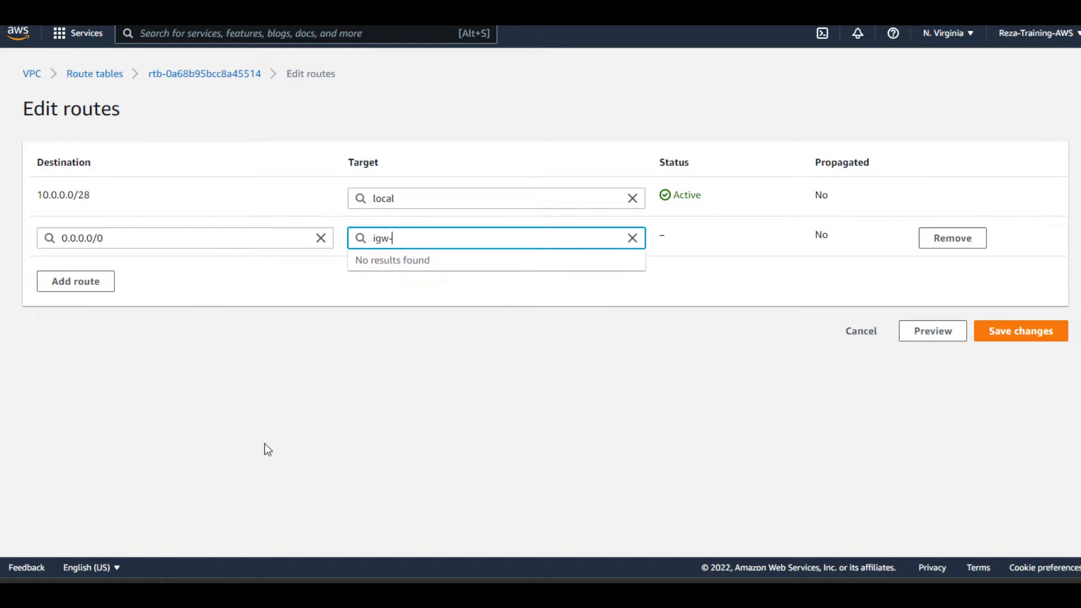
{"action": "left_click", "coordinate": [385, 367]}
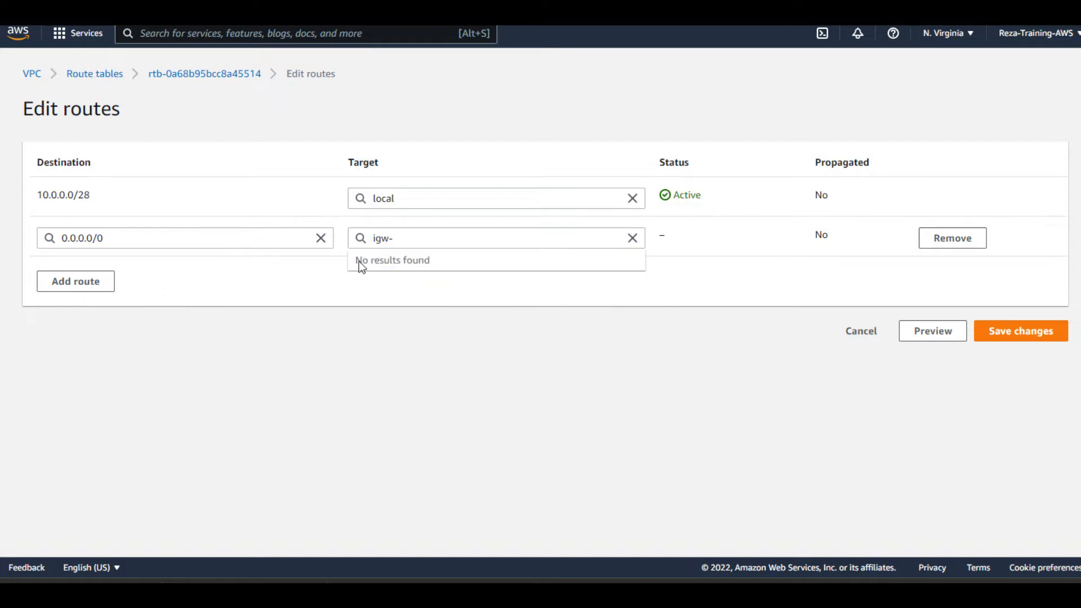
{"action": "left_click", "coordinate": [870, 332]}
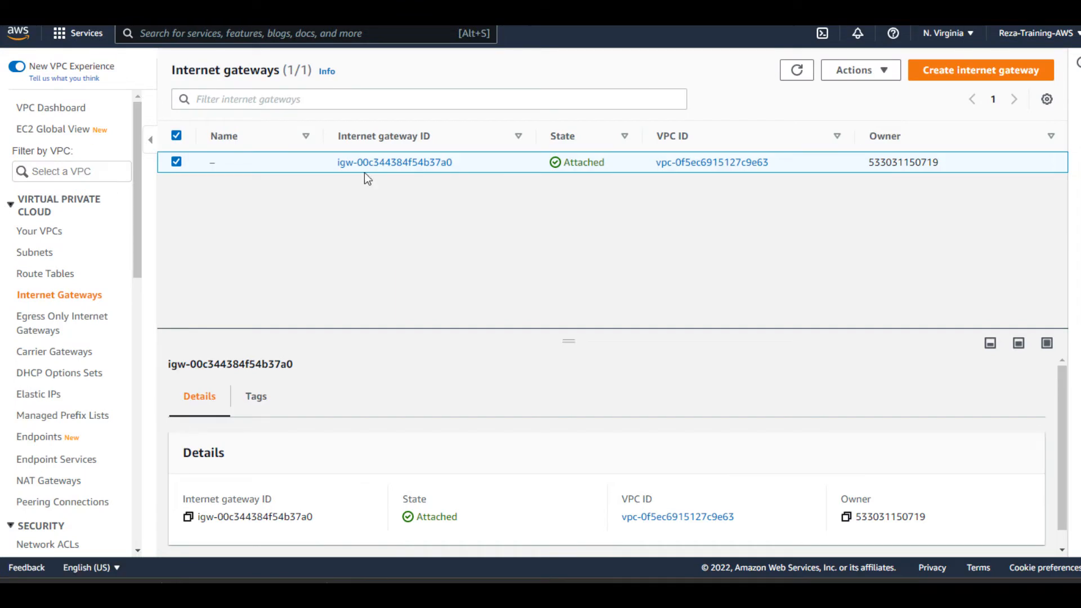
Create an internet gateway with the name tag DemoIGW.
{"action": "left_click", "coordinate": [980, 70]}
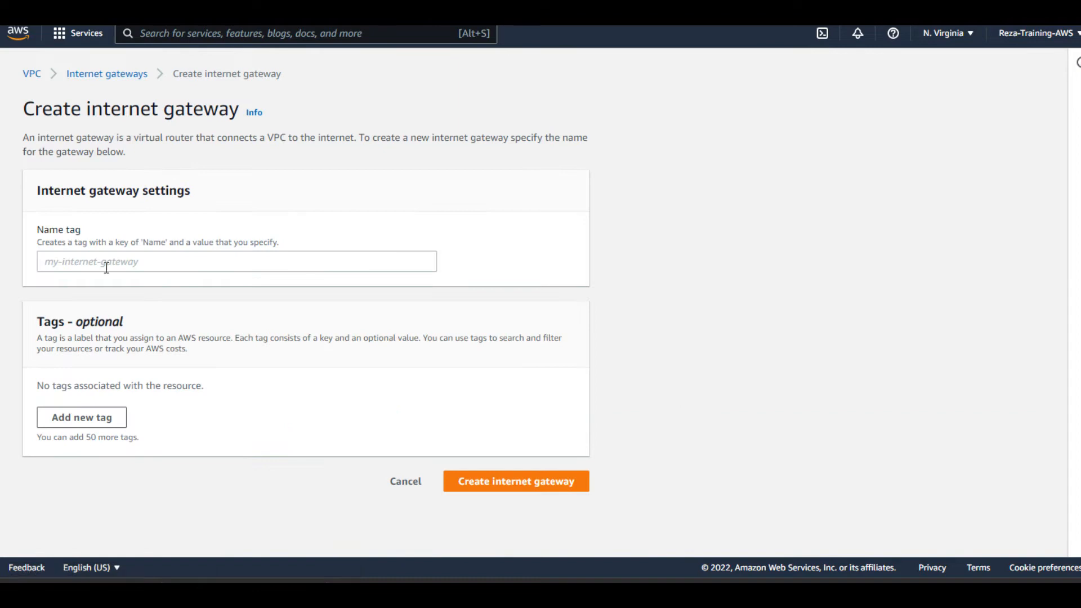
{"action": "left_click", "coordinate": [107, 262]}
{"action": "type", "text": "Demo"}
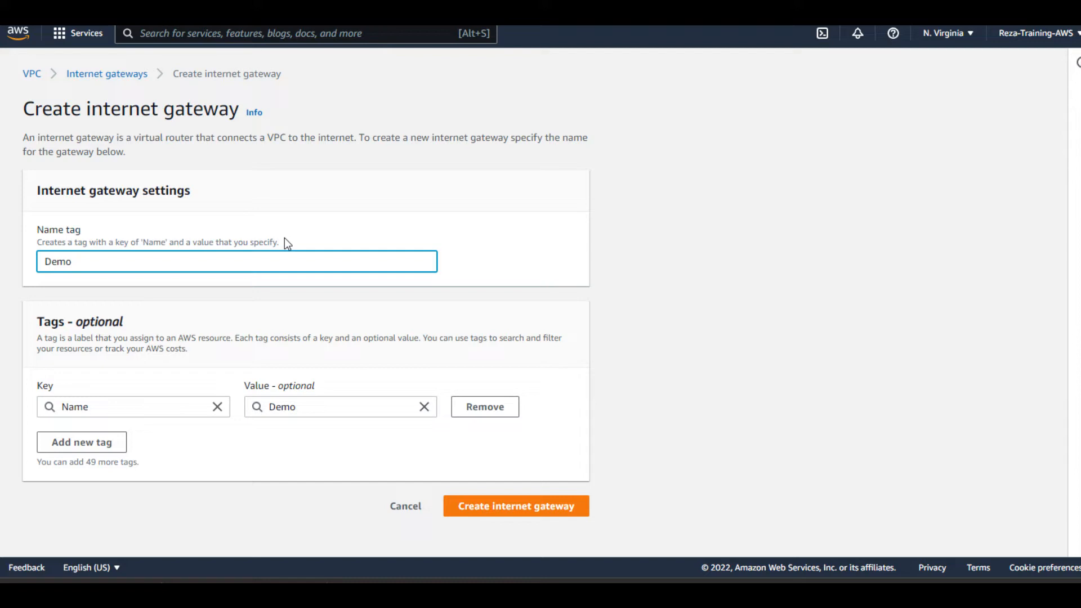
{"action": "type", "text": "IGW"}
{"action": "left_click", "coordinate": [513, 524]}
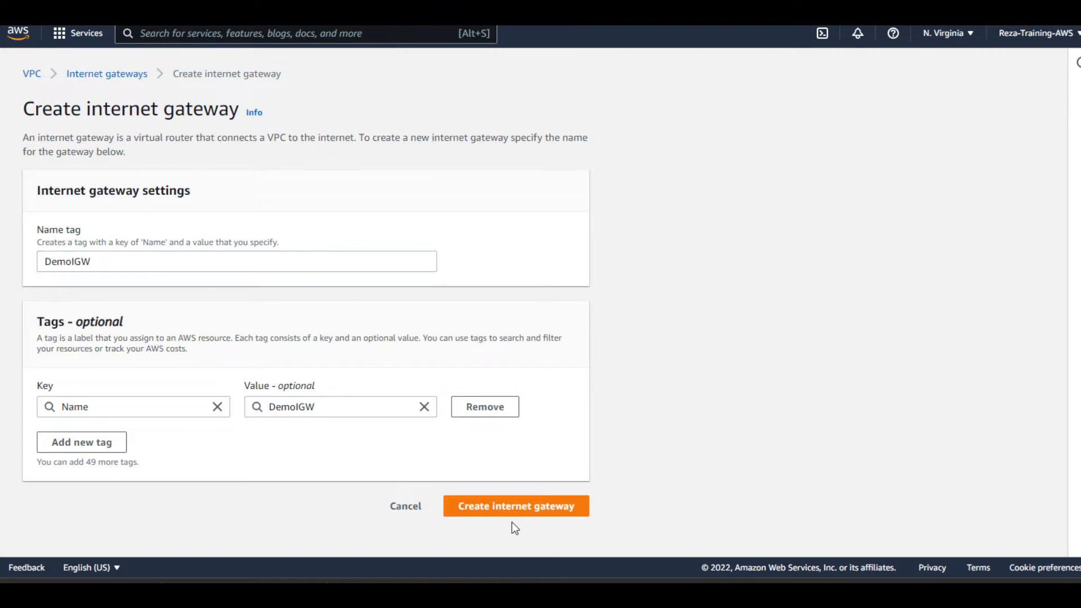
{"action": "left_click", "coordinate": [512, 513]}
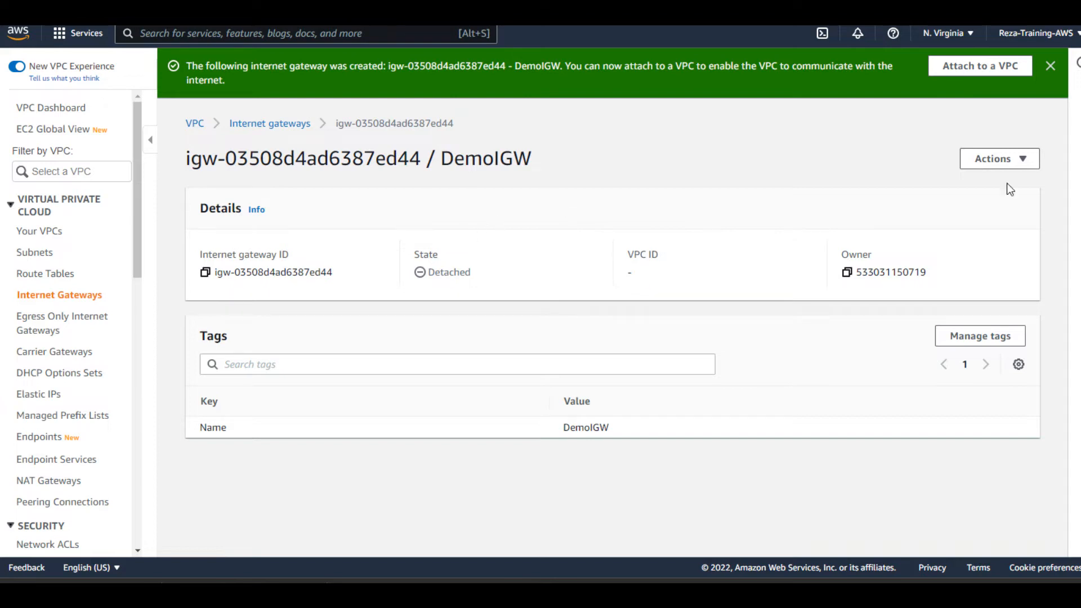
Attach the DemoIGW internet gateway to the DemoTest1 VPC.
{"action": "left_click", "coordinate": [1020, 160]}
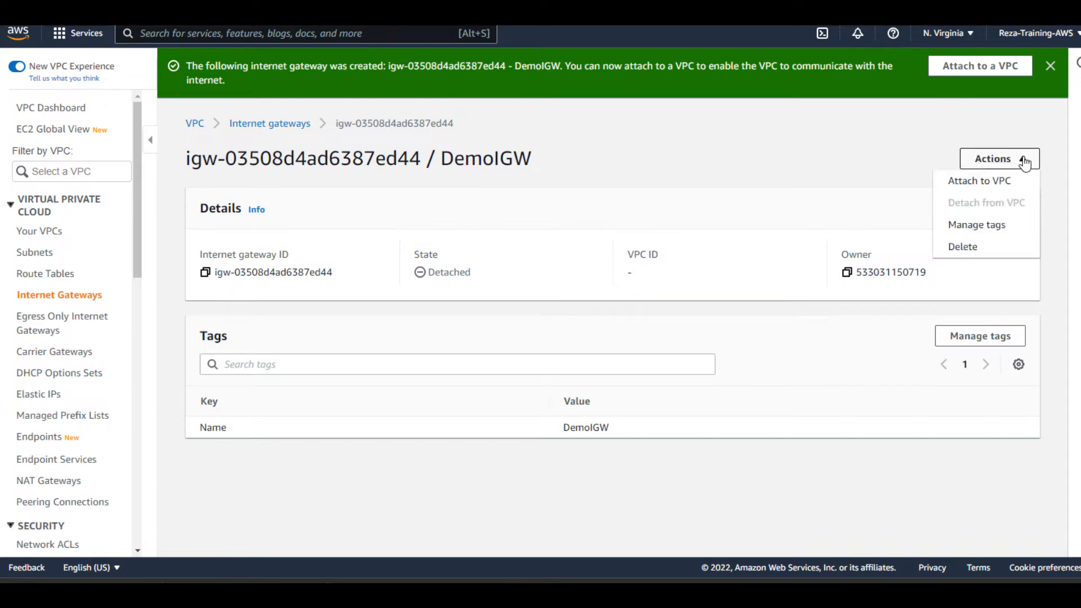
{"action": "left_click", "coordinate": [1005, 161]}
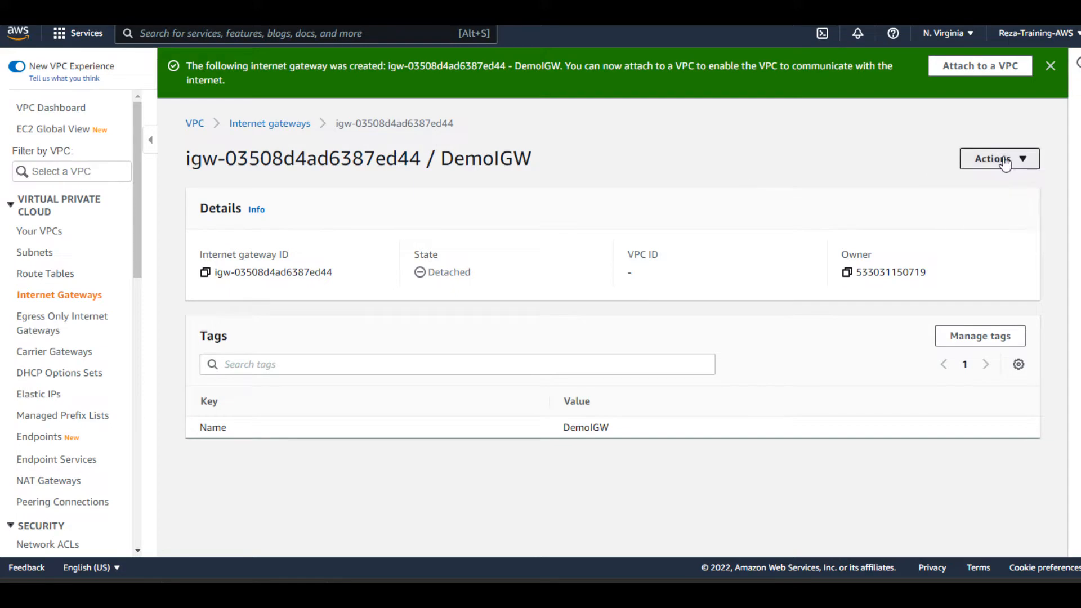
{"action": "left_click", "coordinate": [1005, 163]}
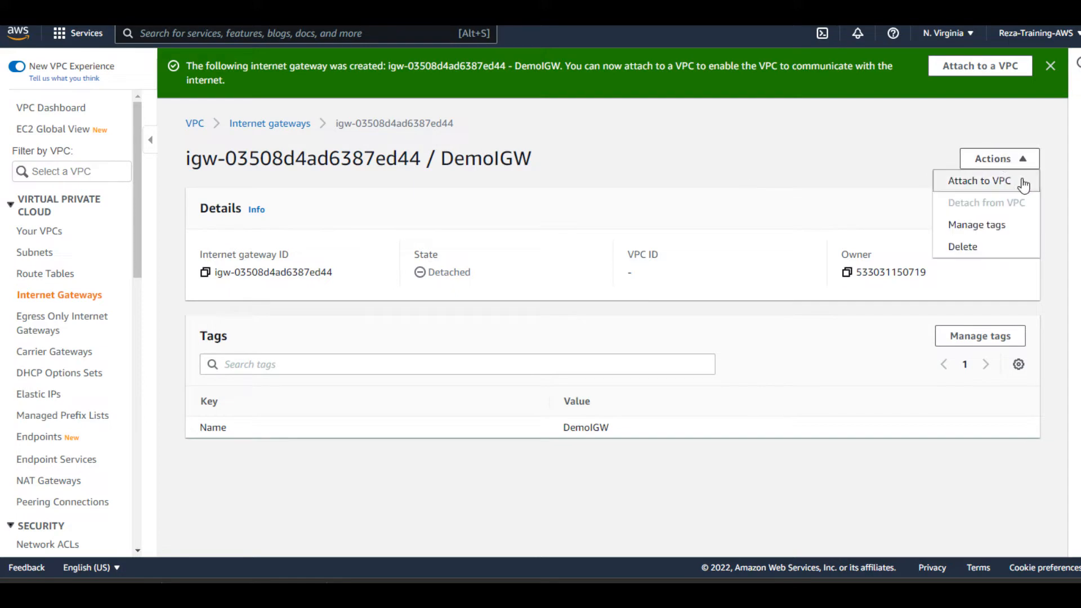
{"action": "left_click", "coordinate": [998, 188]}
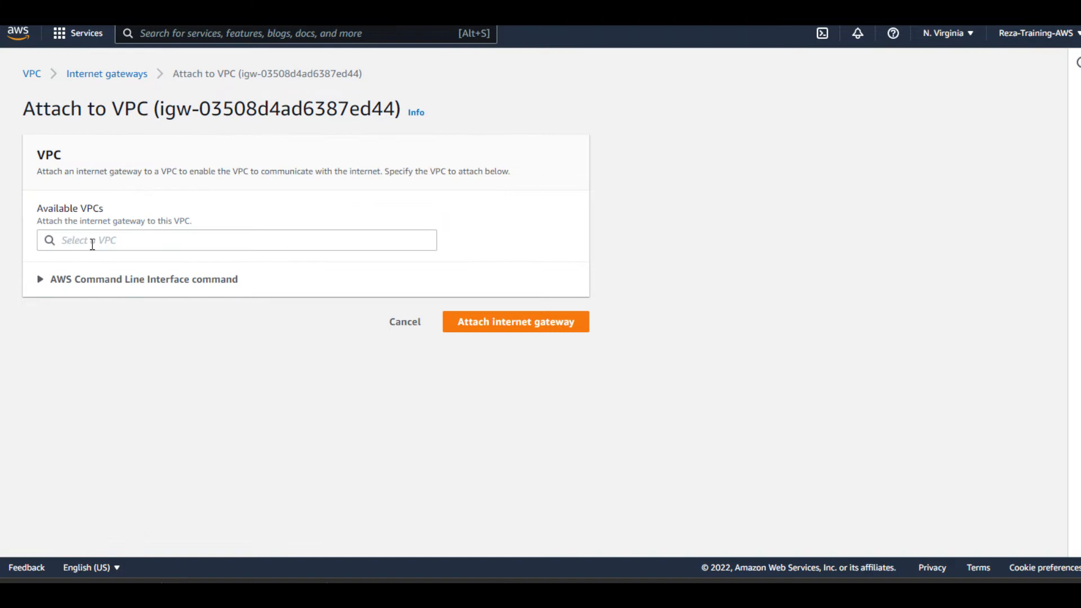
{"action": "left_click", "coordinate": [93, 244]}
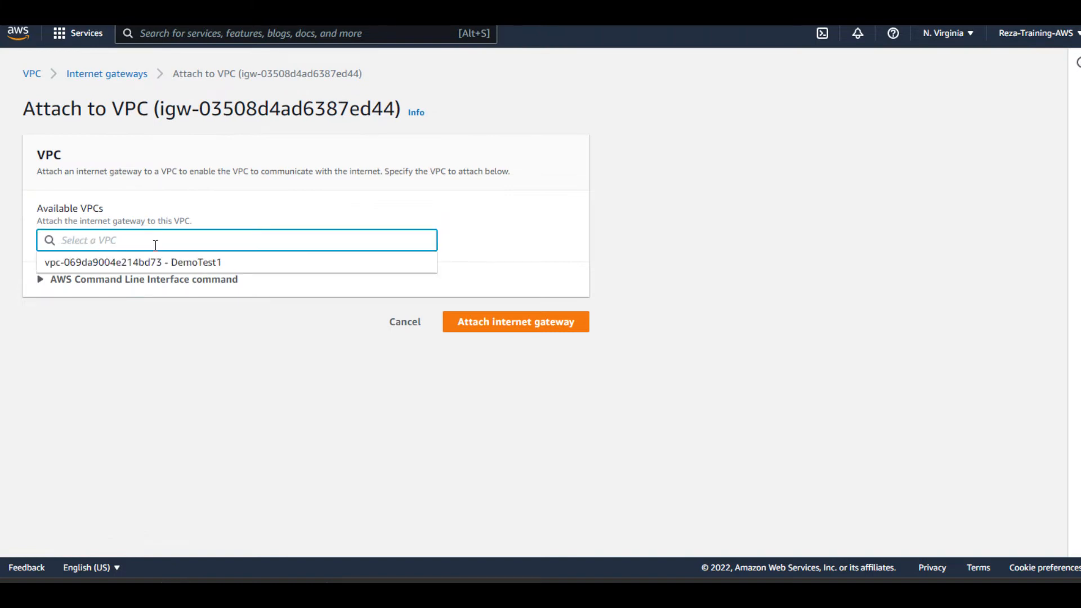
{"action": "left_click", "coordinate": [193, 267]}
{"action": "left_click", "coordinate": [515, 322]}
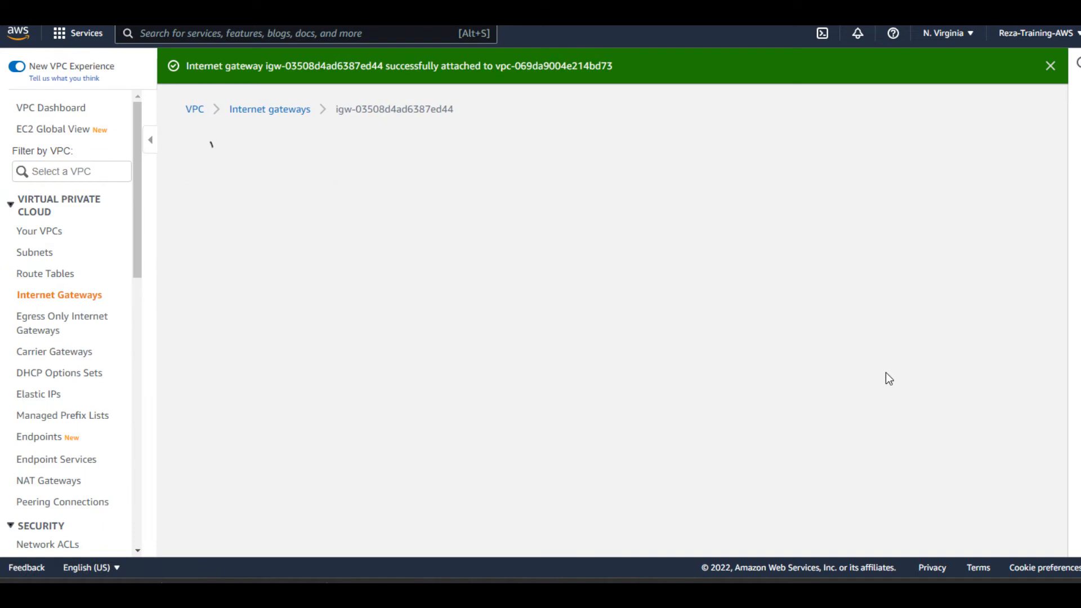
Examine the details of DemoSubnet and the routes in its associated route table.
{"action": "left_click", "coordinate": [48, 256]}
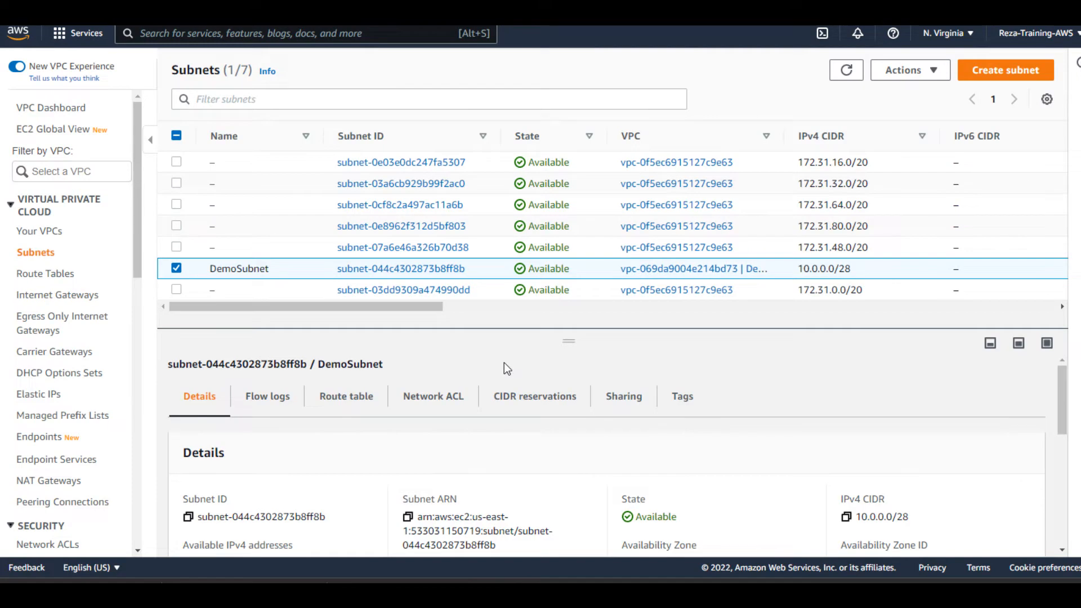
{"action": "scroll", "coordinate": [505, 363], "scroll_direction": "down", "scroll_amount": 2}
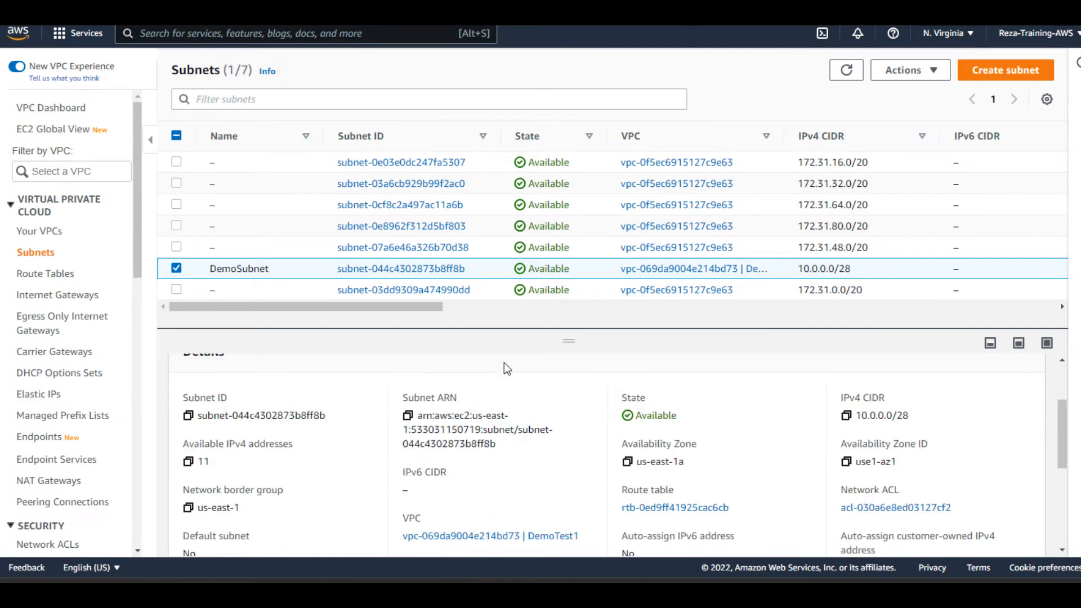
{"action": "scroll", "coordinate": [505, 363], "scroll_direction": "up", "scroll_amount": 3}
{"action": "left_click", "coordinate": [347, 395]}
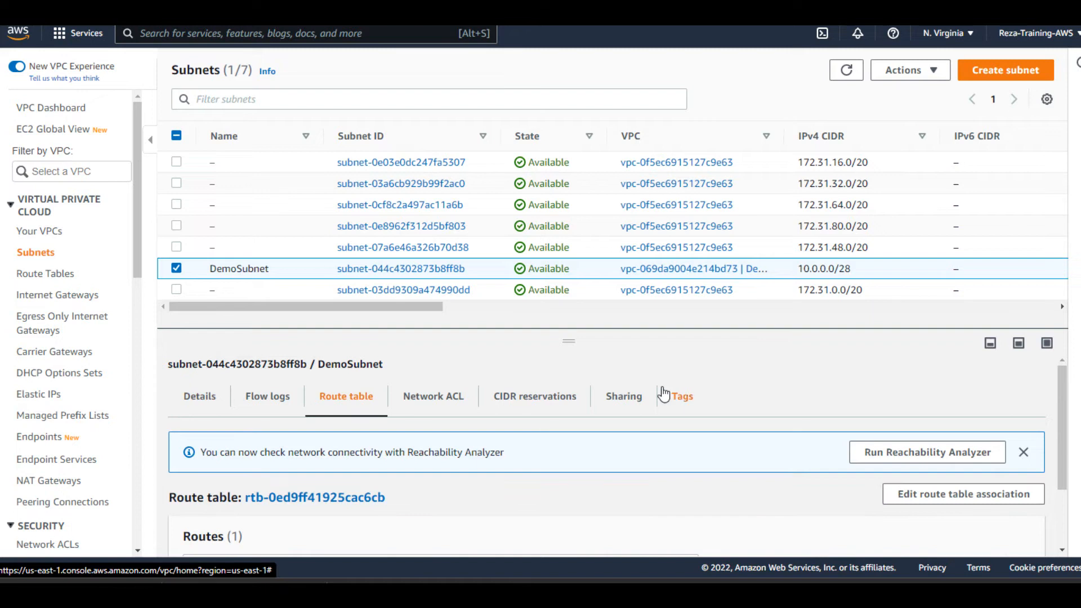
{"action": "scroll", "coordinate": [600, 428], "scroll_direction": "down", "scroll_amount": 2}
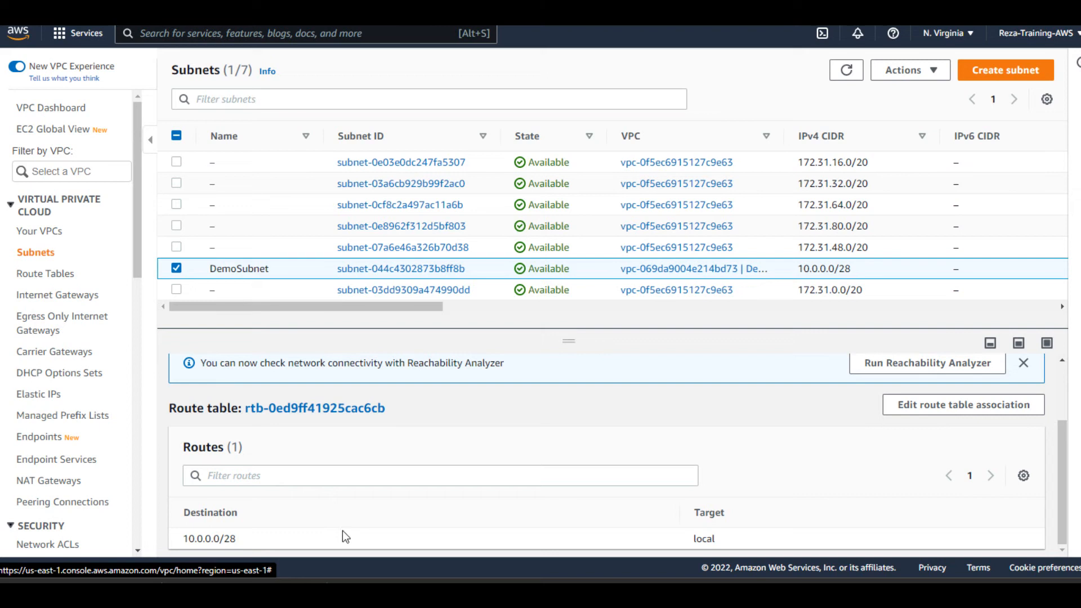
{"action": "scroll", "coordinate": [342, 530], "scroll_direction": "up", "scroll_amount": 2}
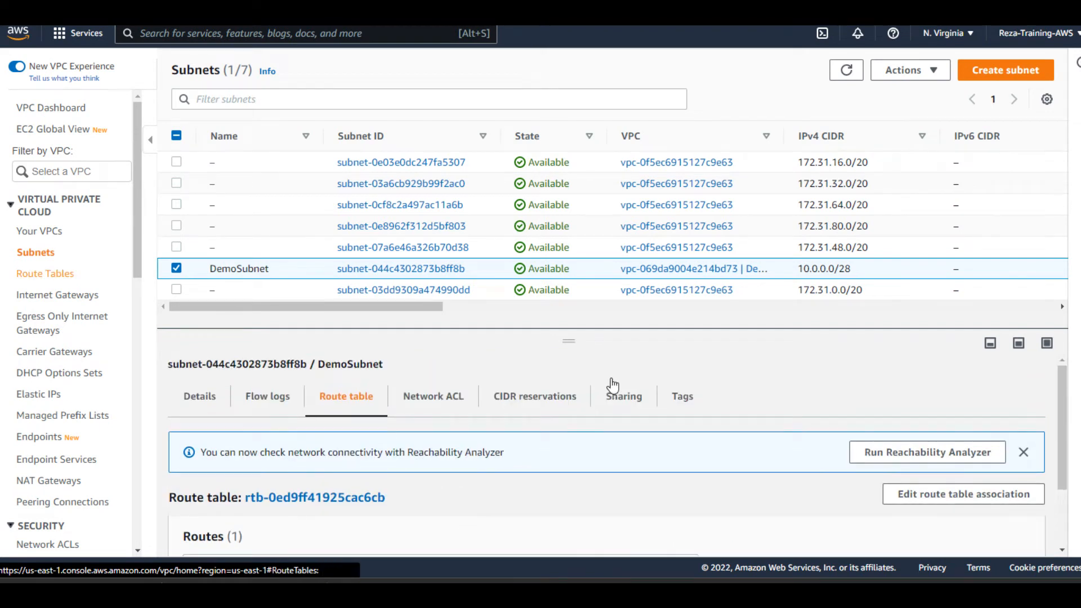
Select TestDemoRouteTable among the route tables and review its VPC and association details.
{"action": "key", "text": "Return"}
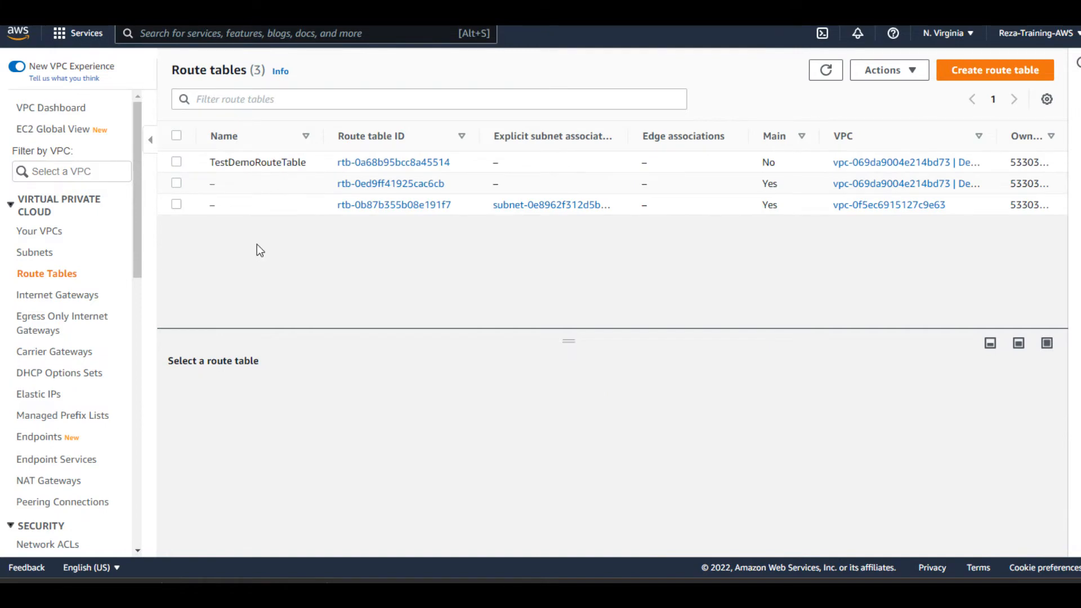
{"action": "left_click", "coordinate": [176, 163]}
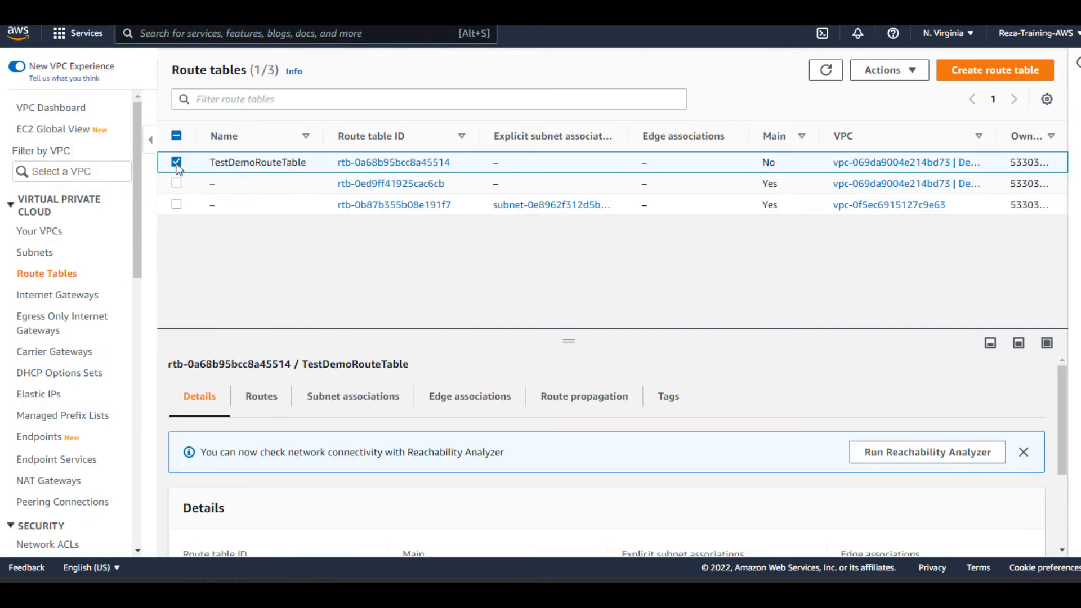
{"action": "left_click", "coordinate": [177, 165]}
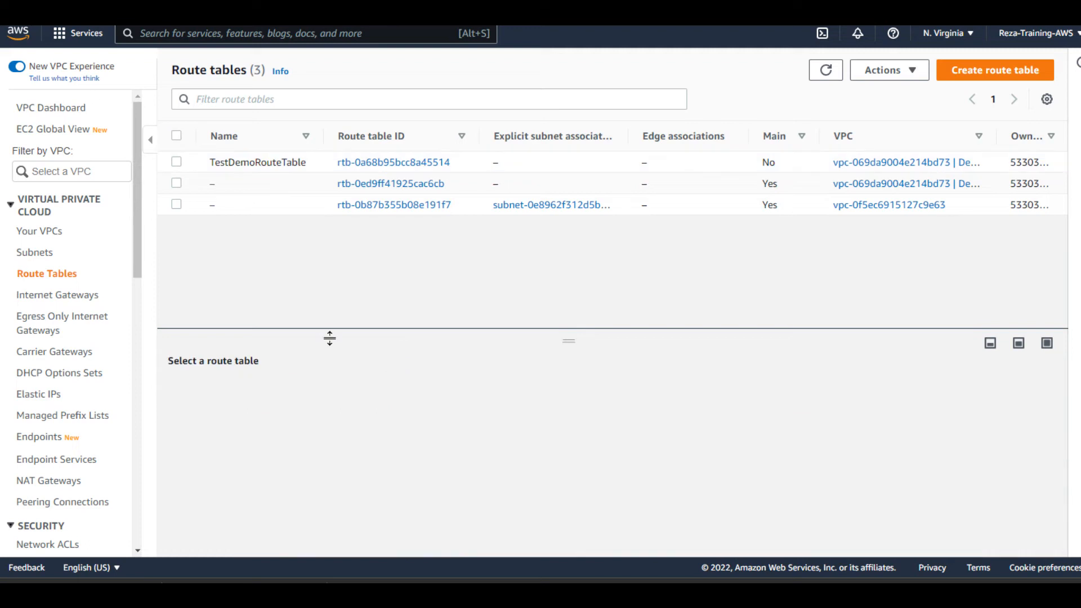
{"action": "left_click", "coordinate": [176, 164]}
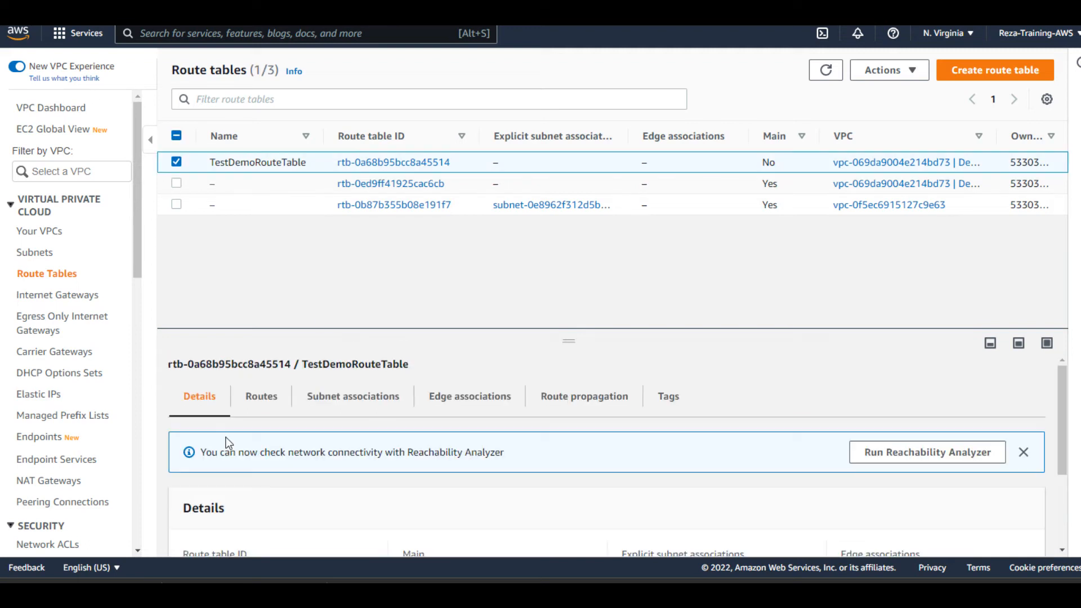
{"action": "scroll", "coordinate": [337, 418], "scroll_direction": "down", "scroll_amount": 3}
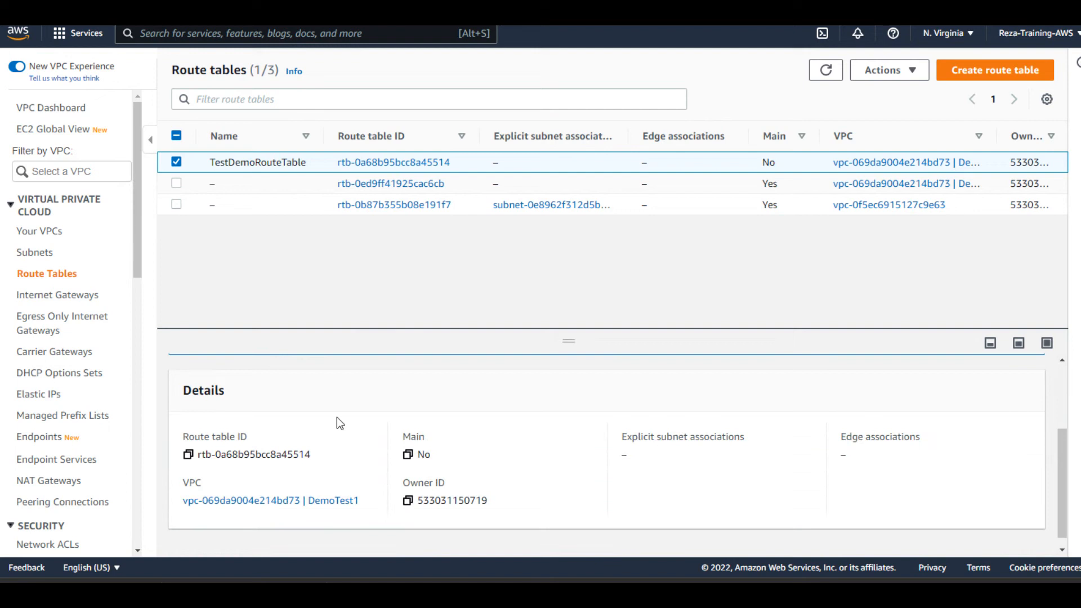
{"action": "scroll", "coordinate": [336, 417], "scroll_direction": "up", "scroll_amount": 3}
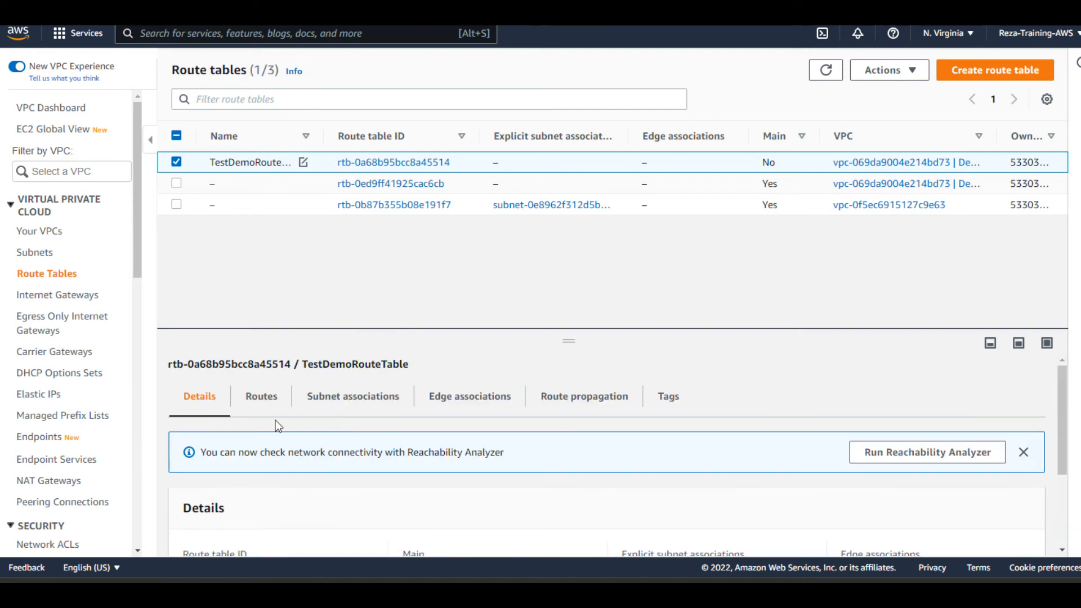
Add a route for 0.0.0.0/0 targeting the DemoIGW internet gateway to TestDemoRouteTable and save the changes.
{"action": "left_click", "coordinate": [262, 396]}
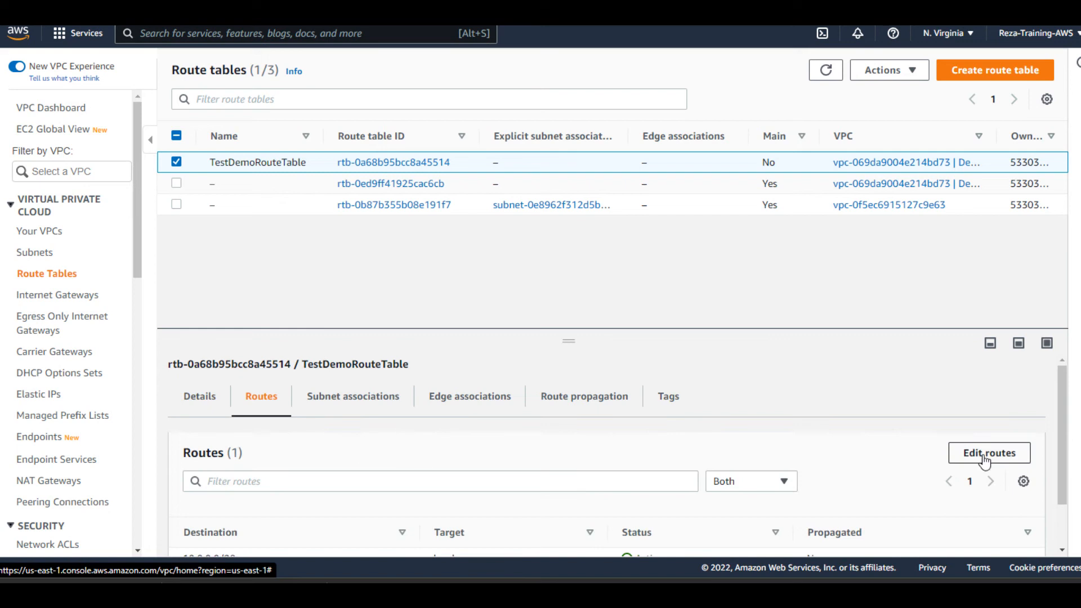
{"action": "left_click", "coordinate": [983, 459]}
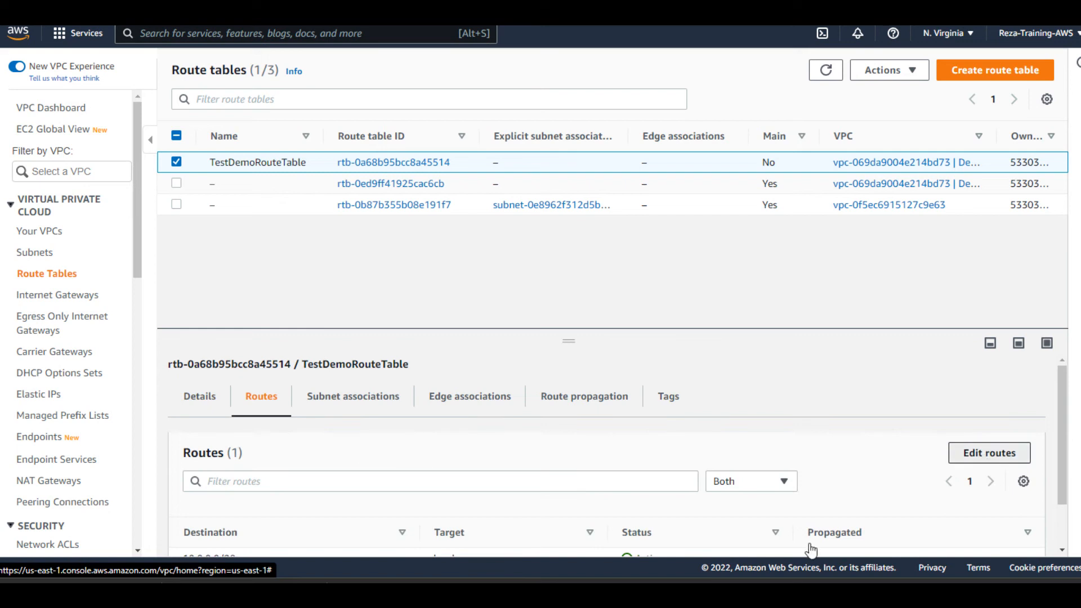
{"action": "left_click", "coordinate": [108, 249]}
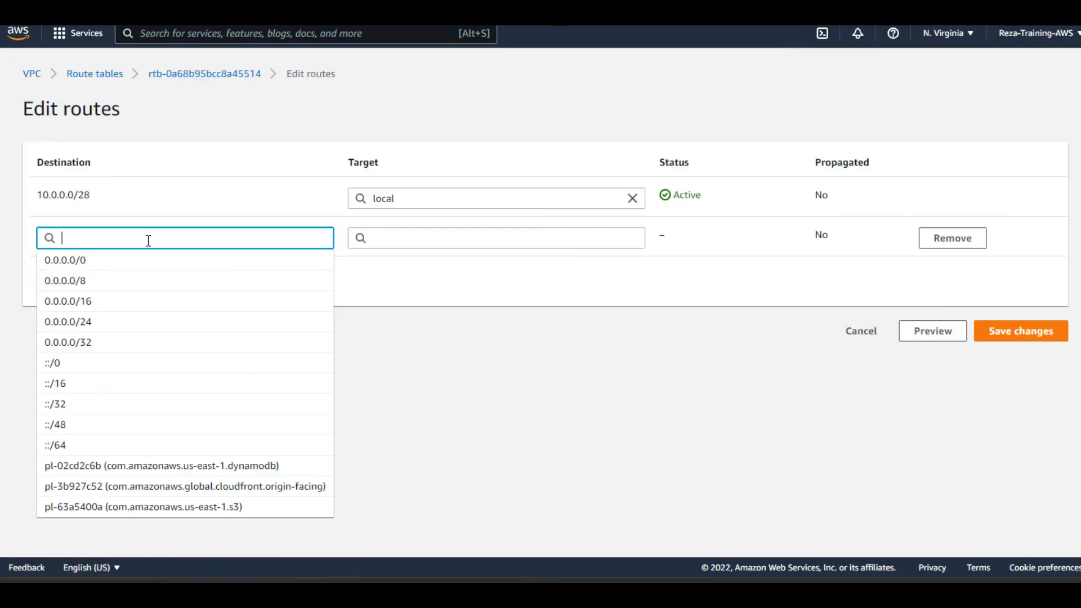
{"action": "left_click", "coordinate": [163, 260]}
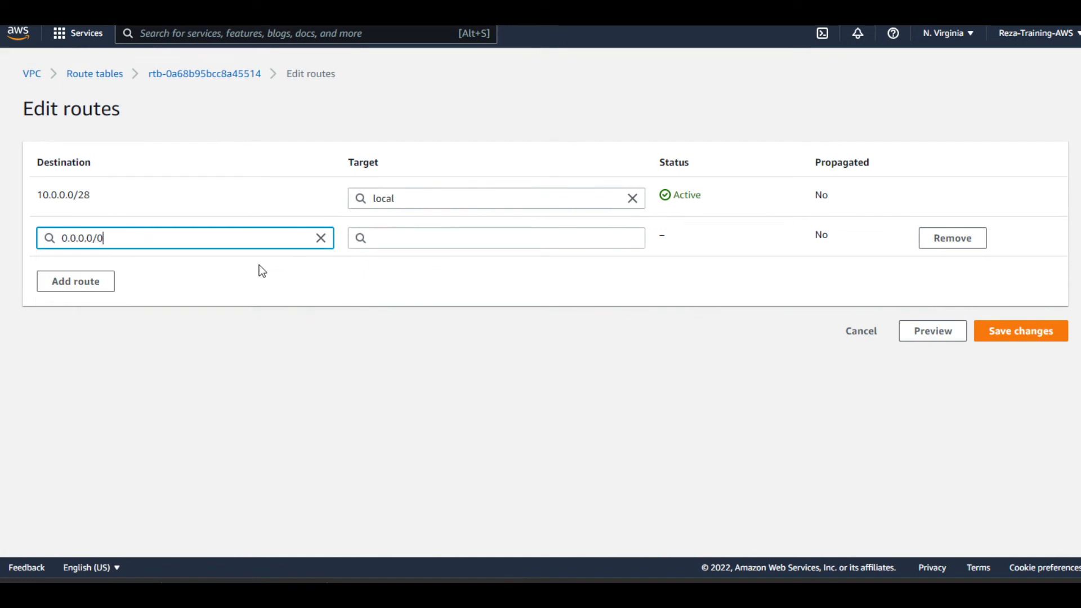
{"action": "left_click", "coordinate": [394, 238]}
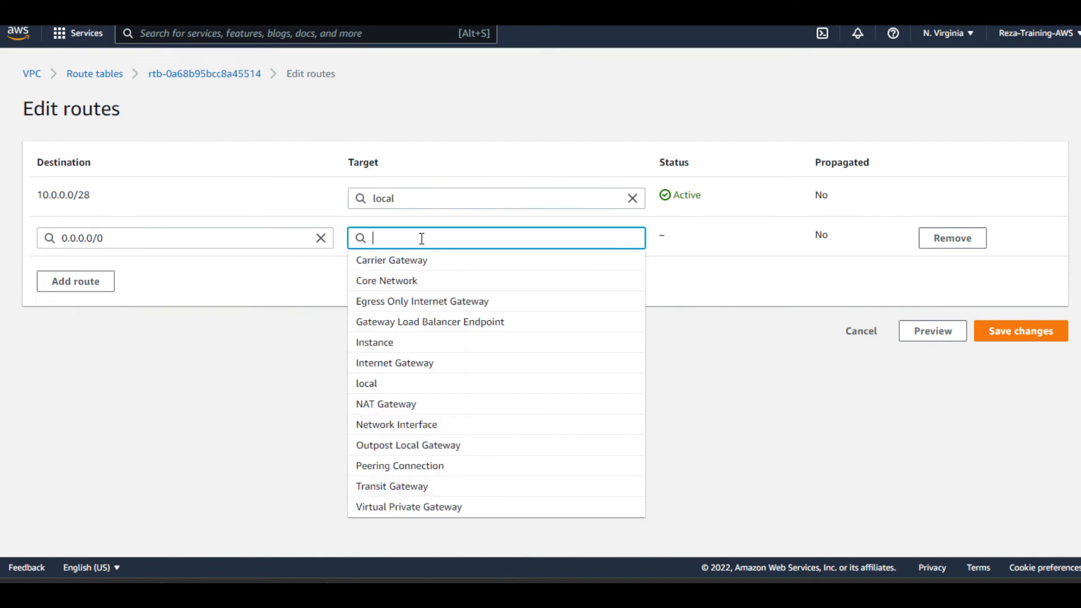
{"action": "left_click", "coordinate": [432, 371]}
{"action": "left_click", "coordinate": [436, 260]}
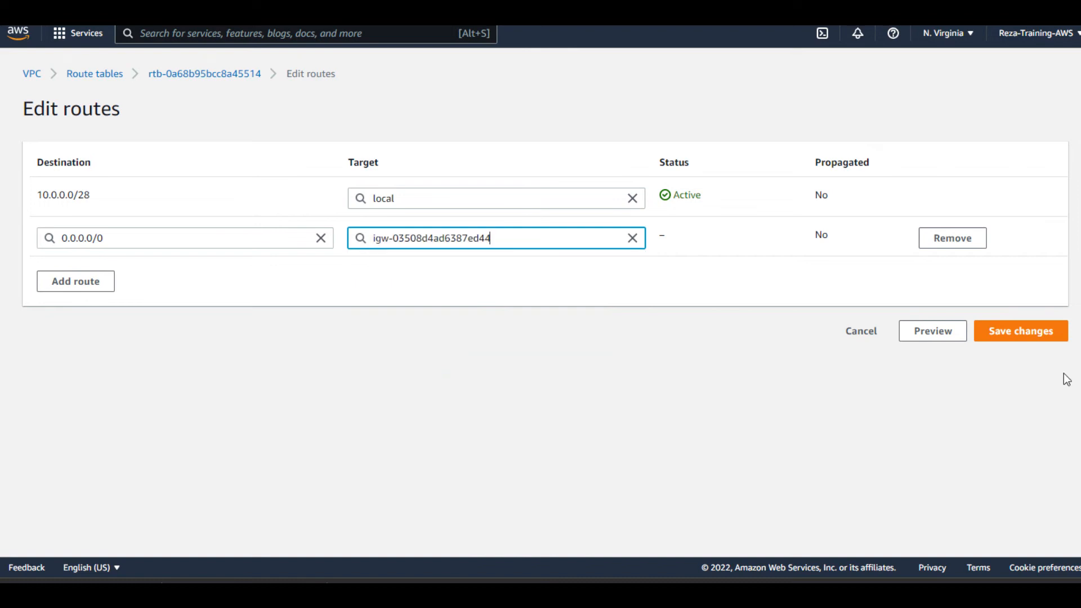
{"action": "left_click", "coordinate": [1036, 336]}
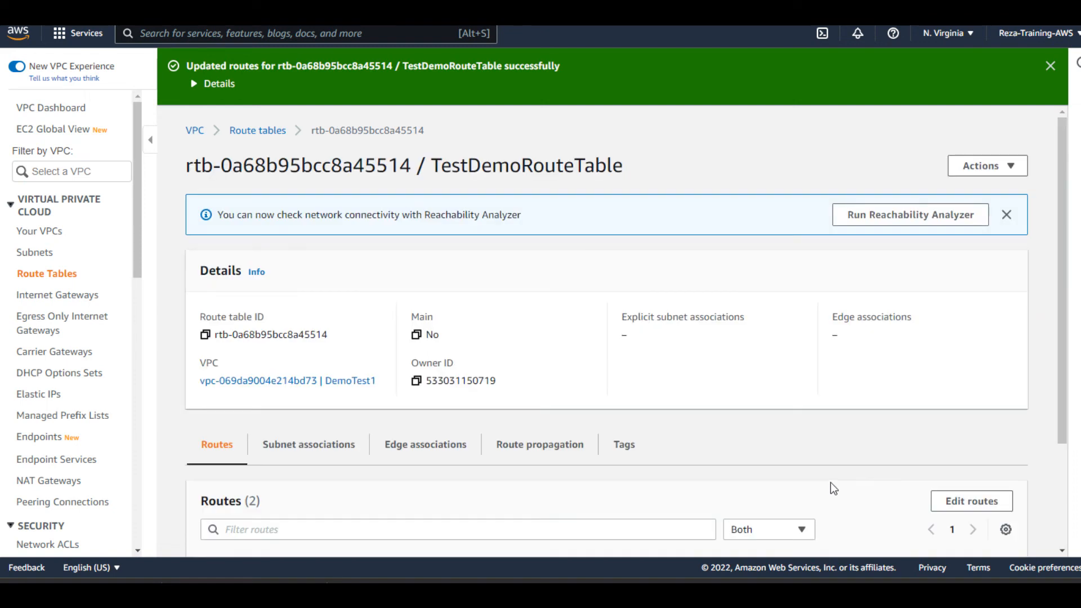
Select only the DemoTest1 VPC and examine its details, CIDRs and flow logs.
{"action": "left_click", "coordinate": [31, 231]}
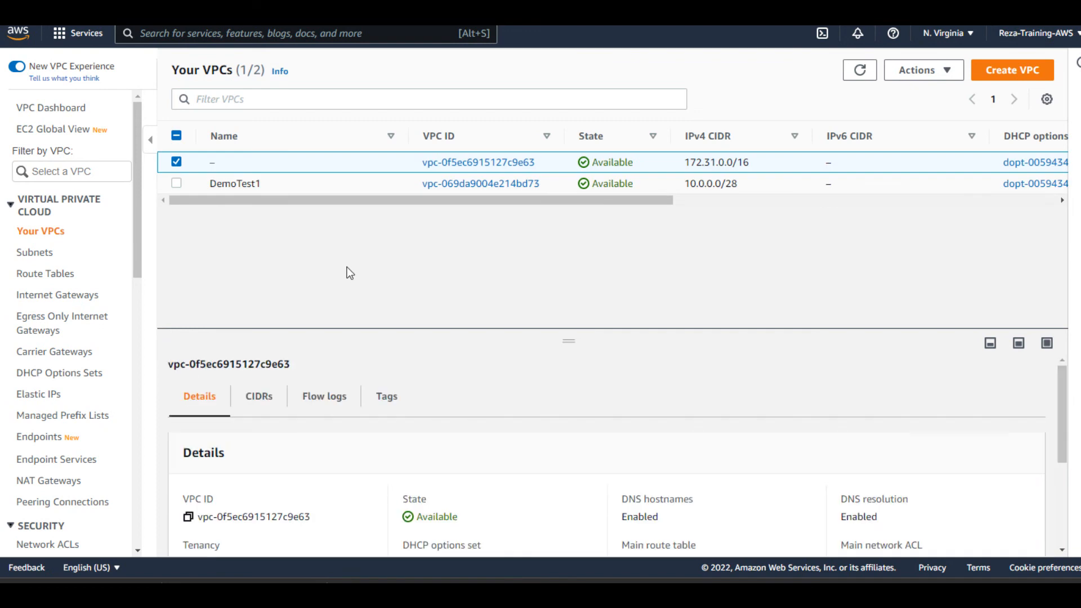
{"action": "left_click", "coordinate": [176, 185]}
{"action": "left_click", "coordinate": [176, 162]}
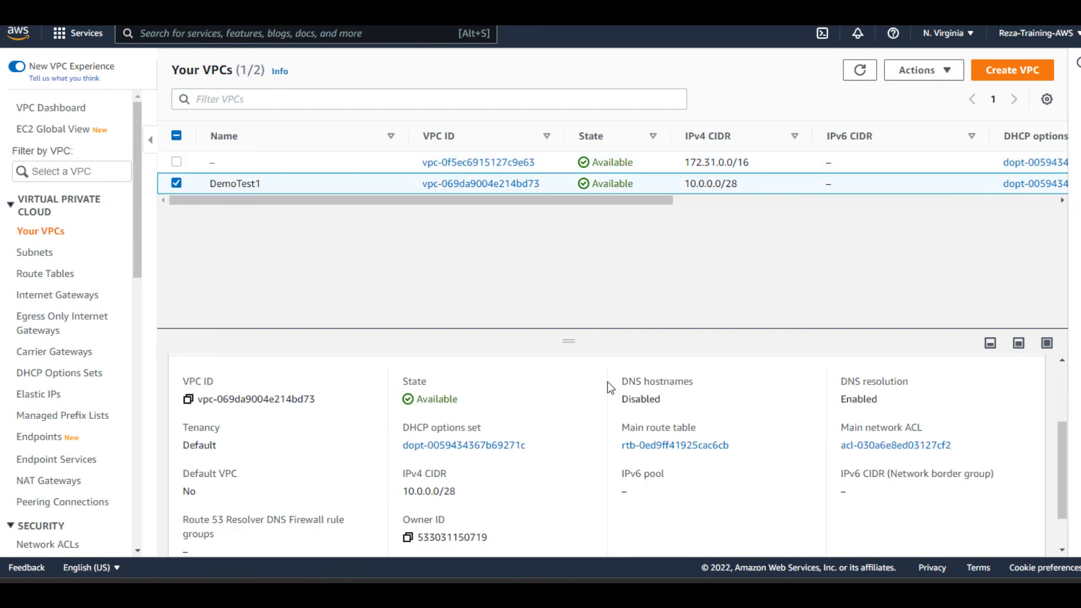
{"action": "scroll", "coordinate": [607, 383], "scroll_direction": "down", "scroll_amount": 1}
{"action": "scroll", "coordinate": [527, 463], "scroll_direction": "up", "scroll_amount": 2}
{"action": "scroll", "coordinate": [489, 467], "scroll_direction": "down", "scroll_amount": 2}
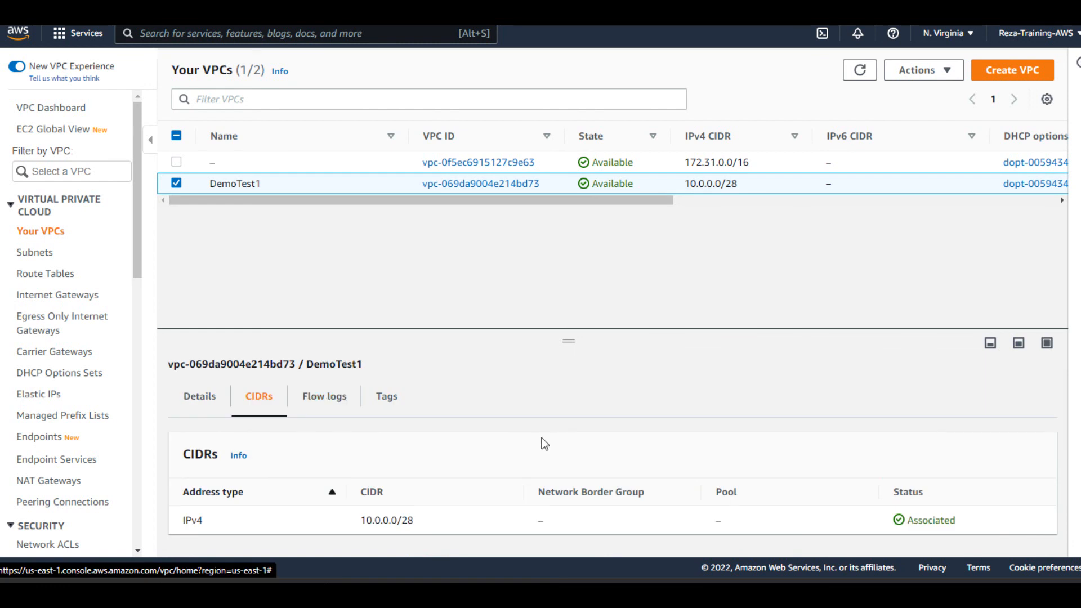
{"action": "left_click", "coordinate": [325, 396]}
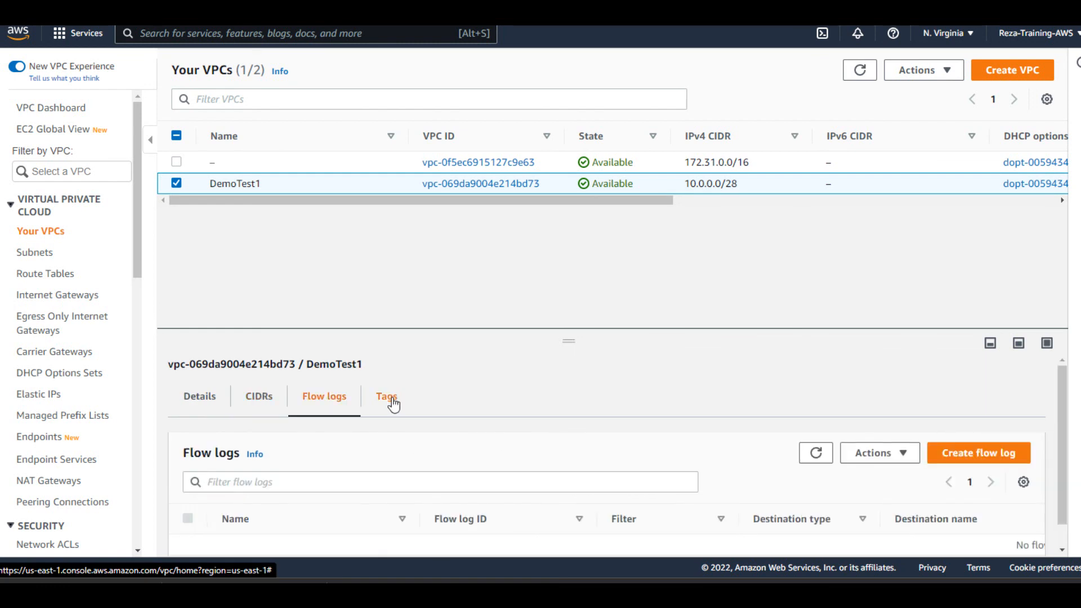